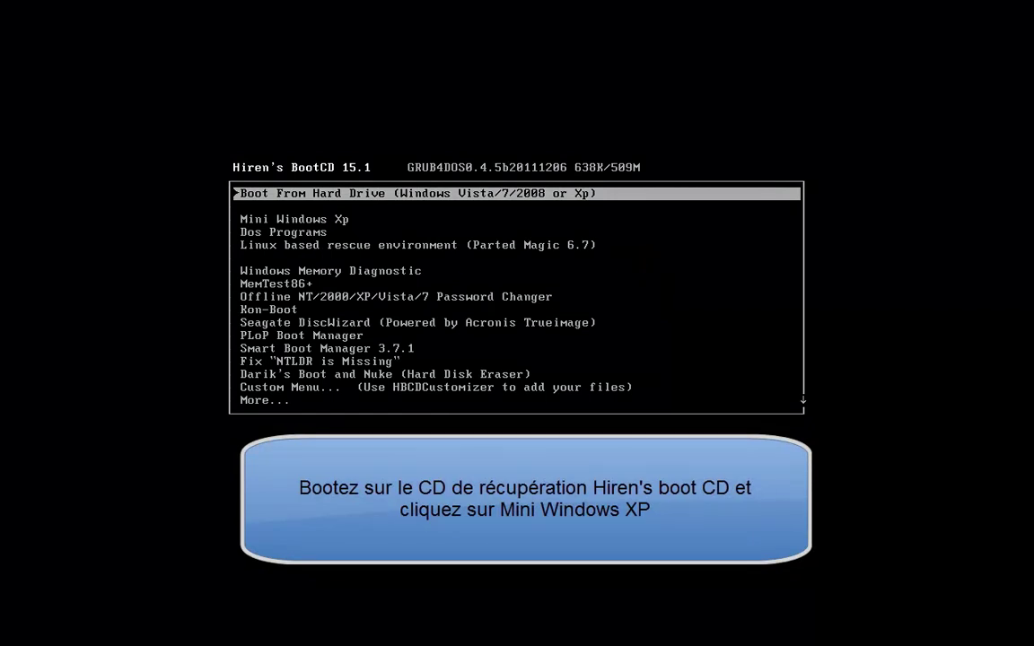
- Boot into Mini Windows Xp from the Hiren's BootCD and launch the BootICE boot sector tool from the HBCD launcher
key(2)
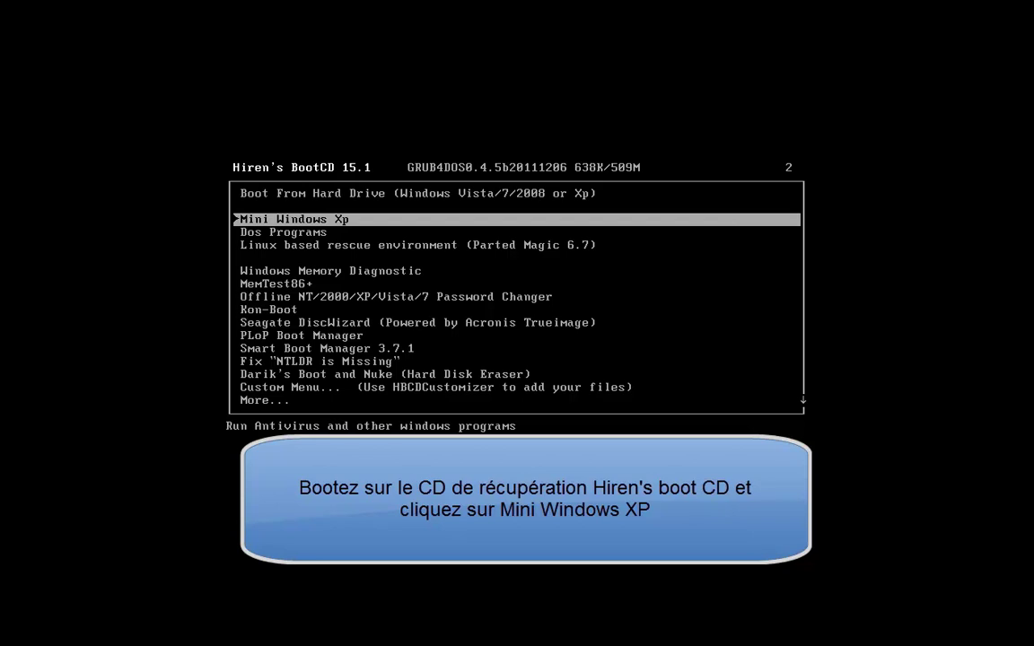
key(Return)
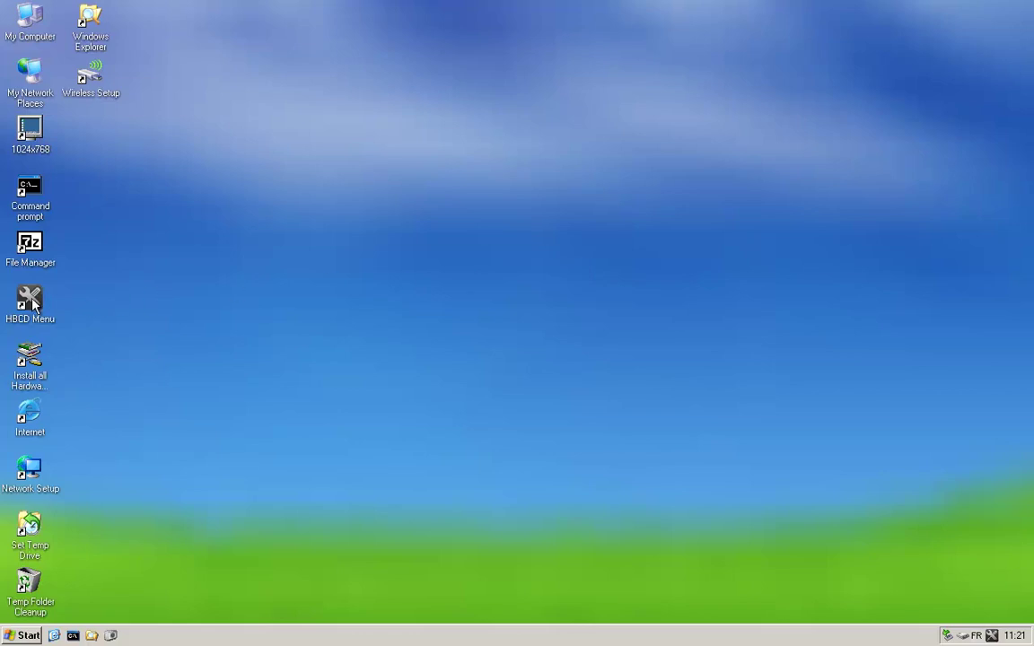
double_click(33, 304)
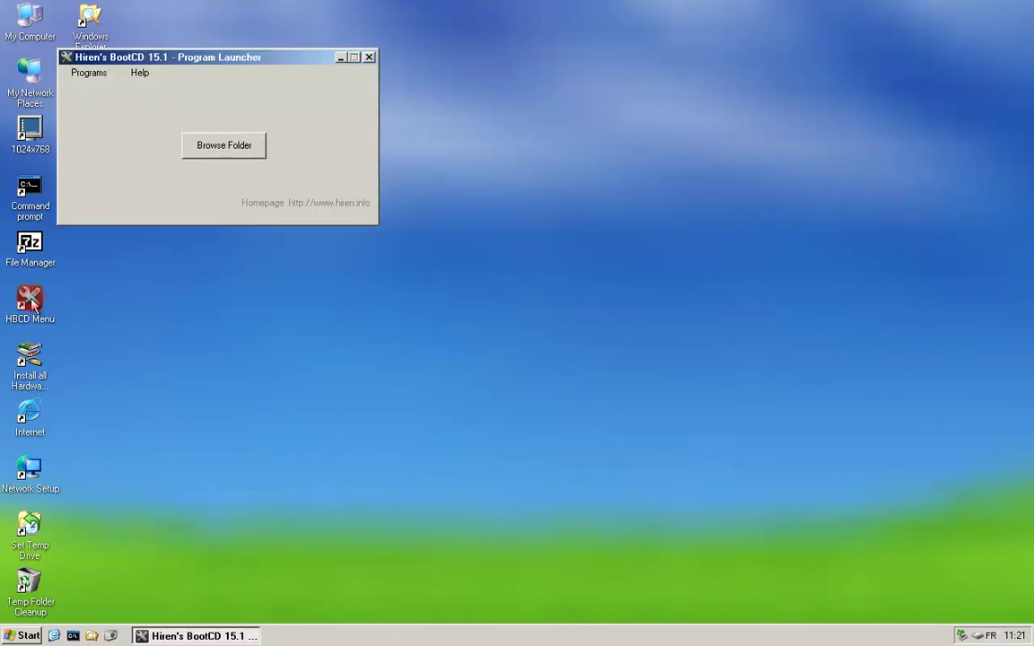
click(90, 73)
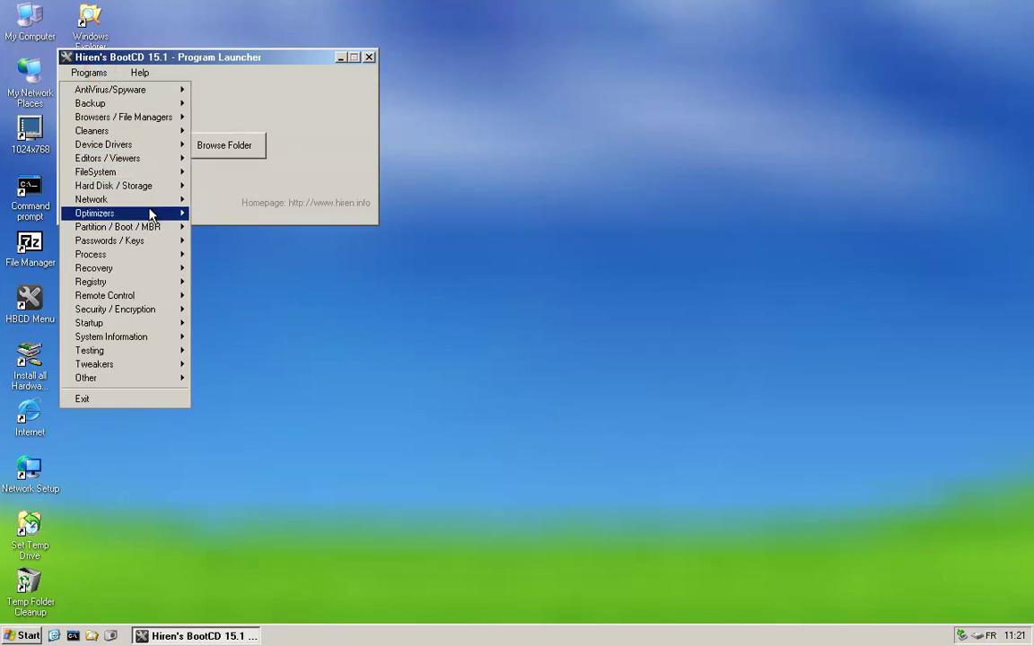
mouse_move(157, 230)
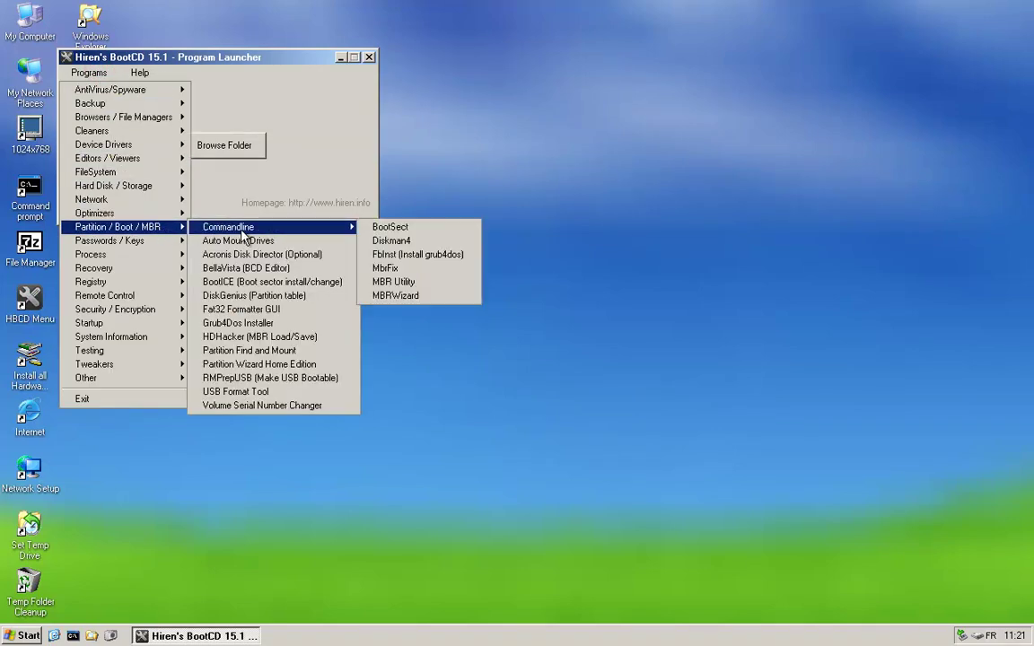
click(311, 284)
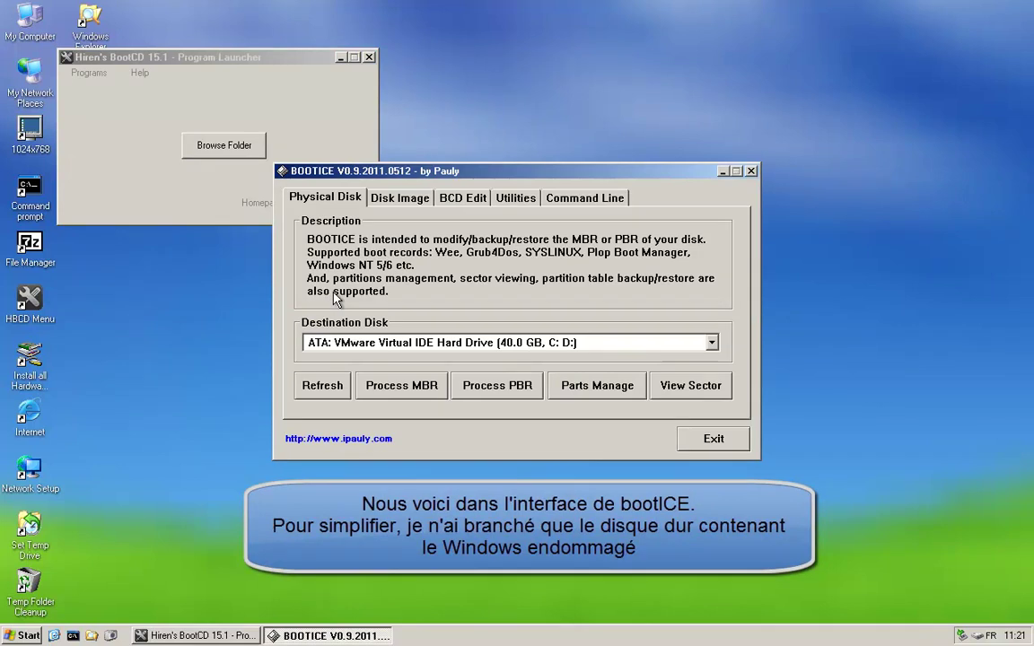
- Install the Windows NT 6.x MBR on the VMware Virtual IDE Hard Drive and close the Master Boot Record dialog
click(451, 345)
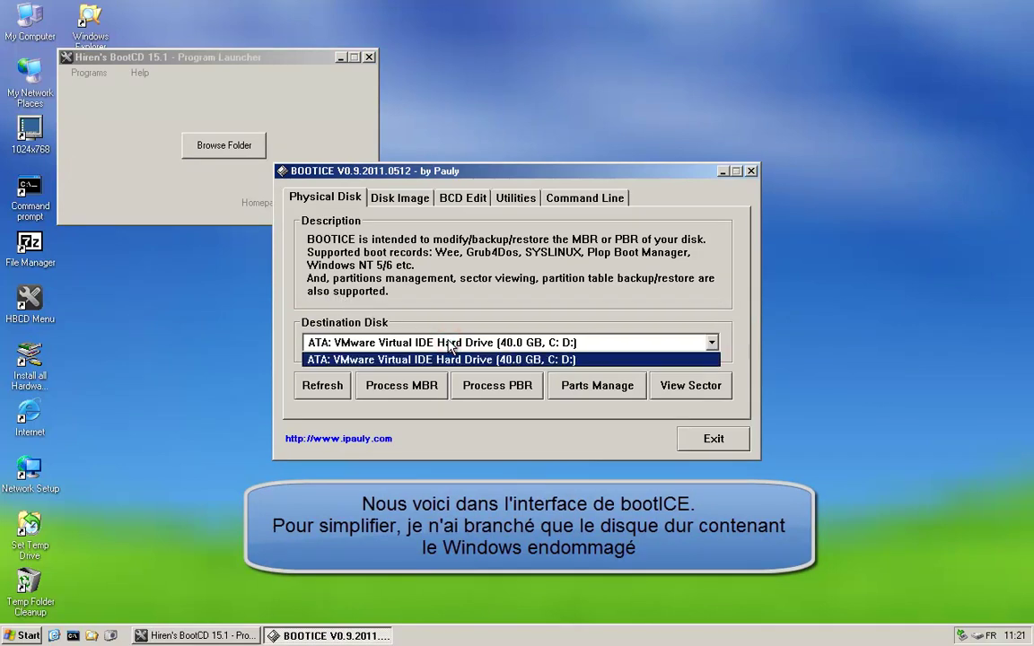
click(449, 344)
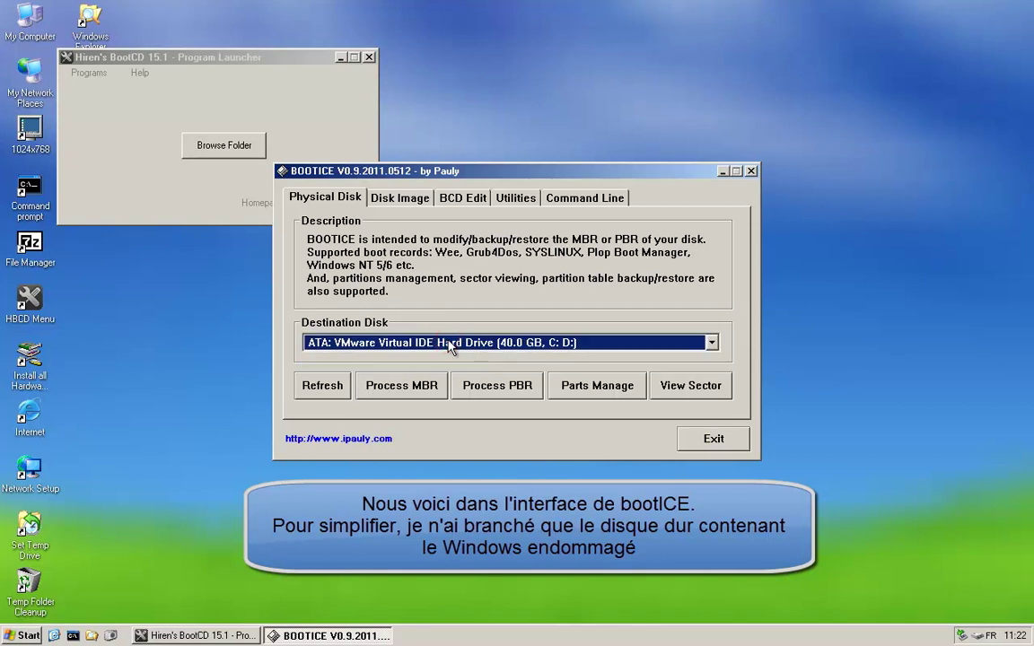
click(412, 395)
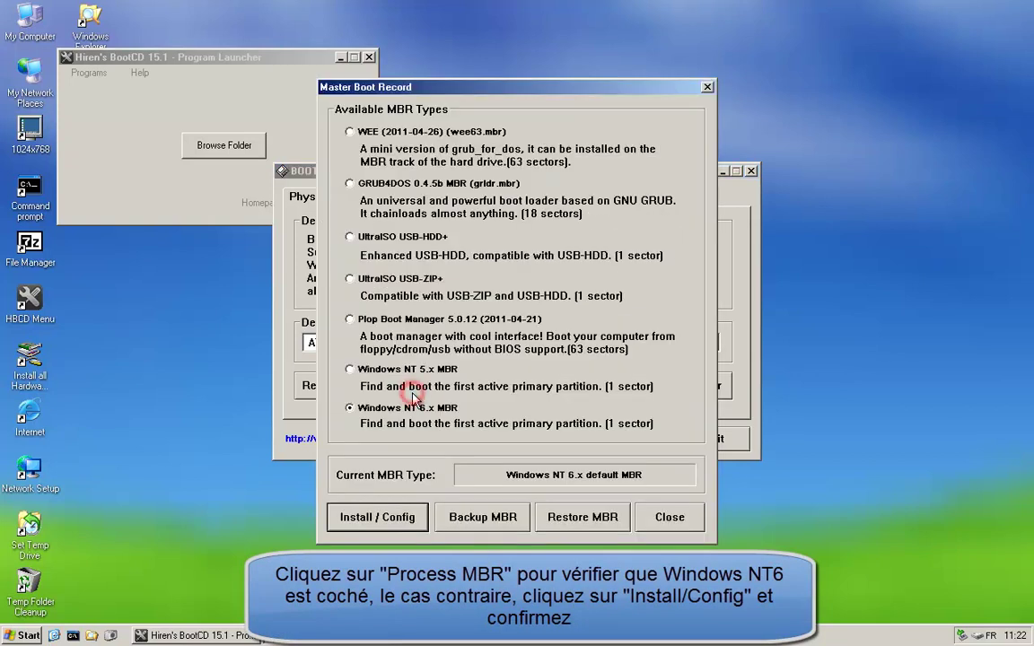
click(350, 409)
click(403, 526)
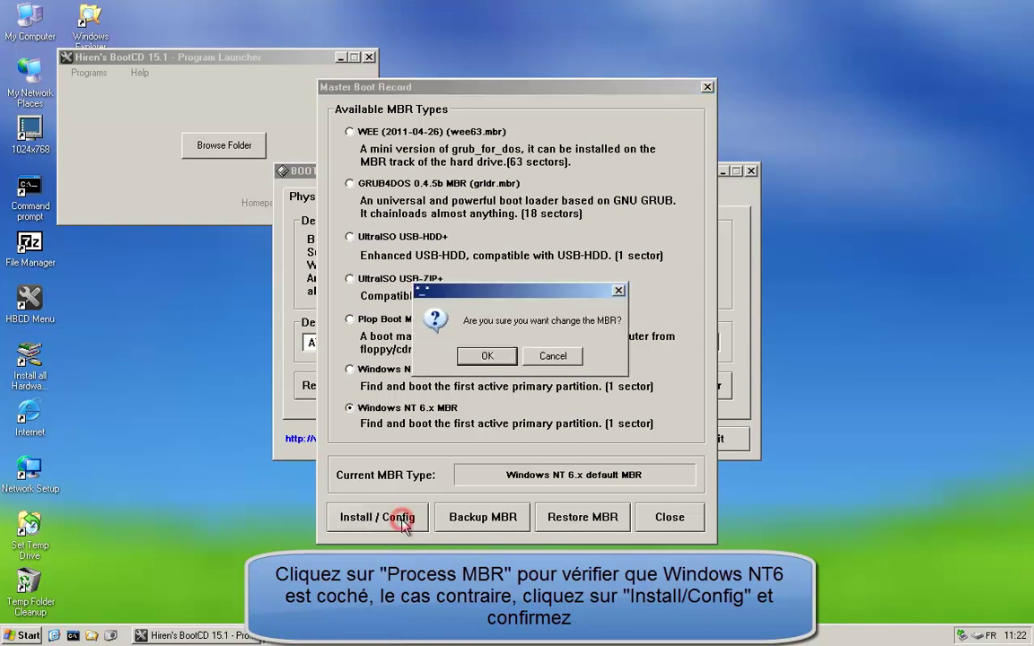
click(497, 357)
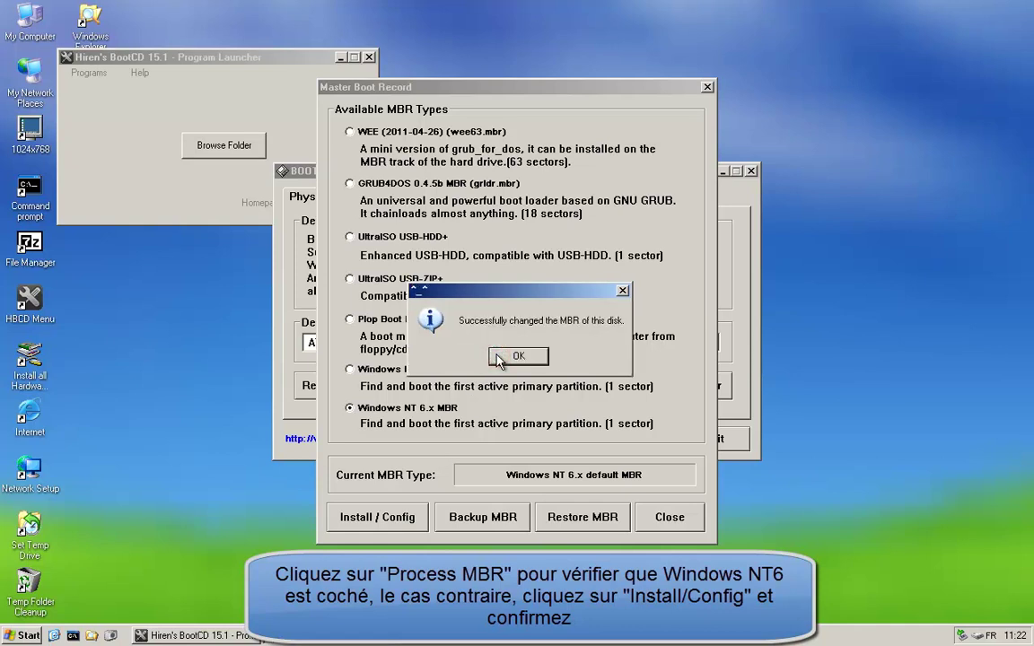
click(499, 358)
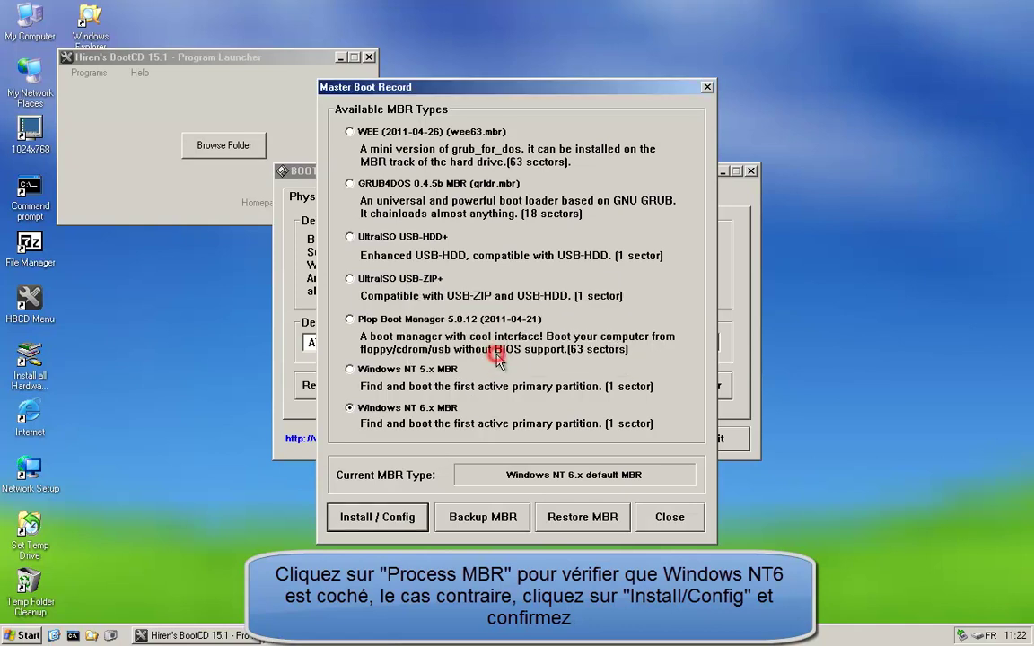
click(664, 519)
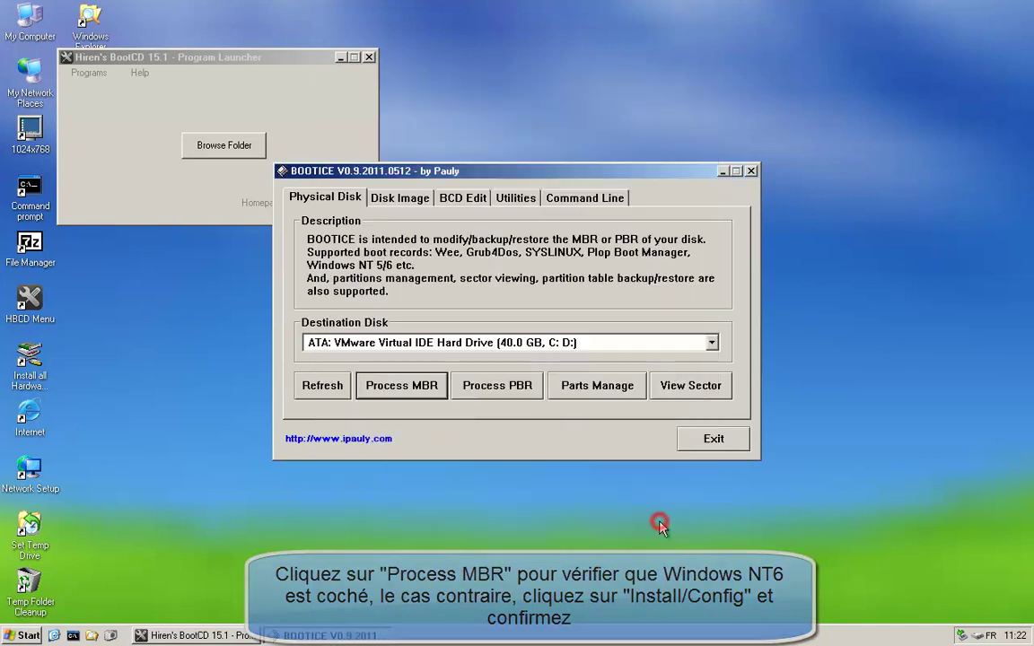
- Install the BOOTMGR boot record on the 100 MB C: system-reserved partition, keeping the default boot file names BOOTMGR and NTLDR
click(537, 392)
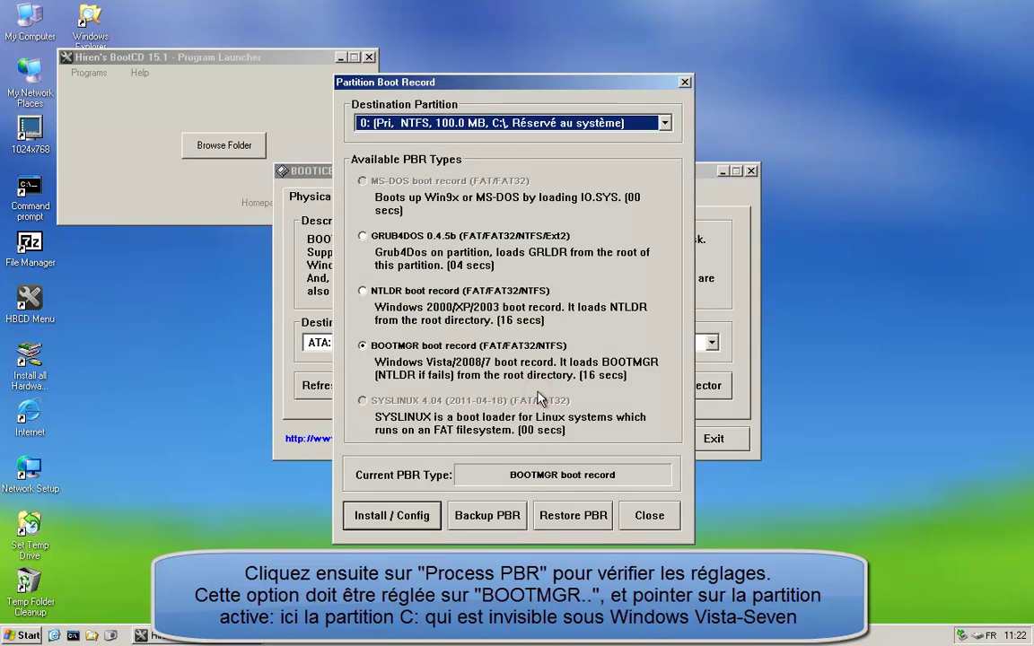
click(392, 350)
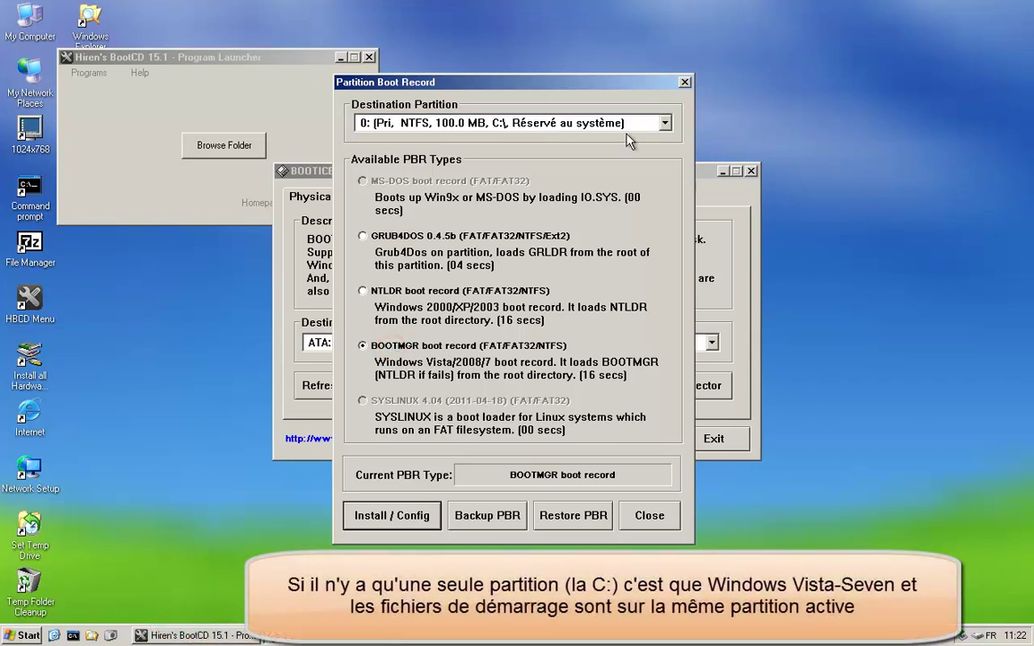
click(664, 123)
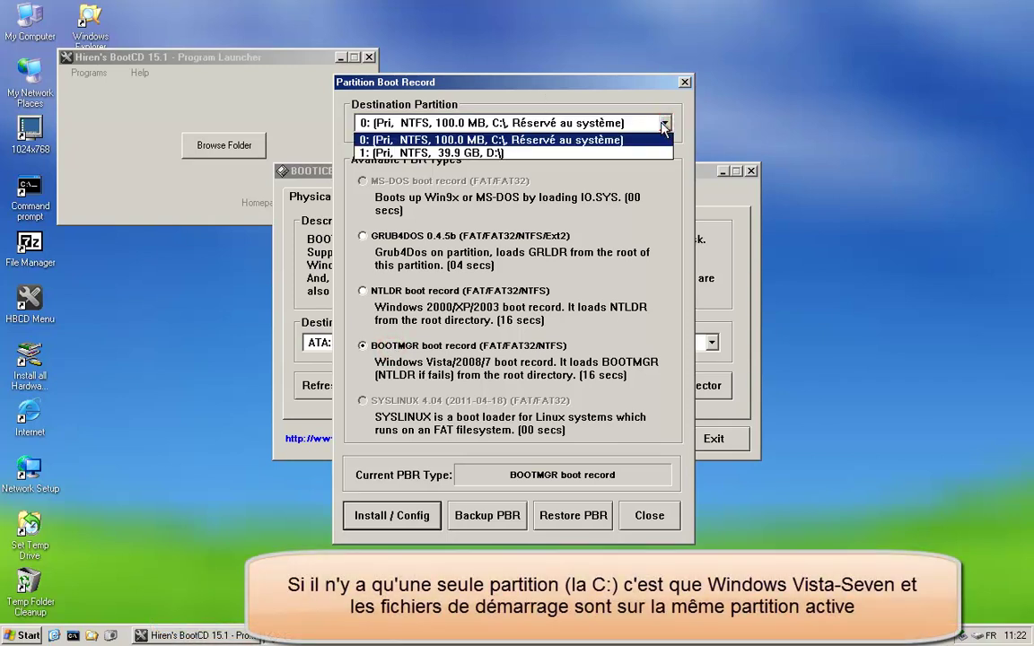
click(664, 124)
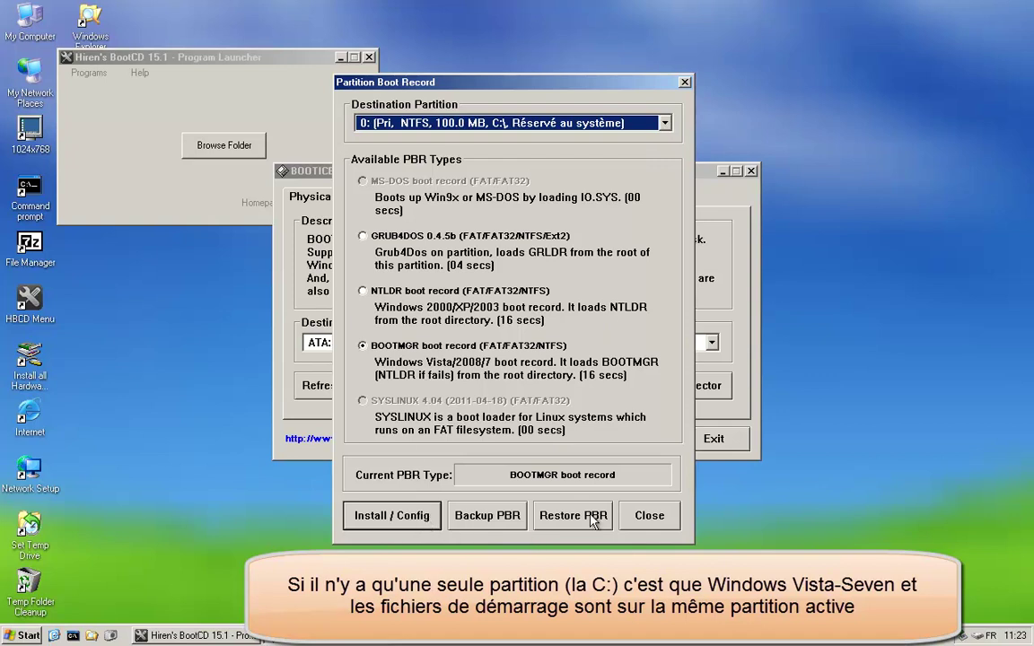
click(402, 519)
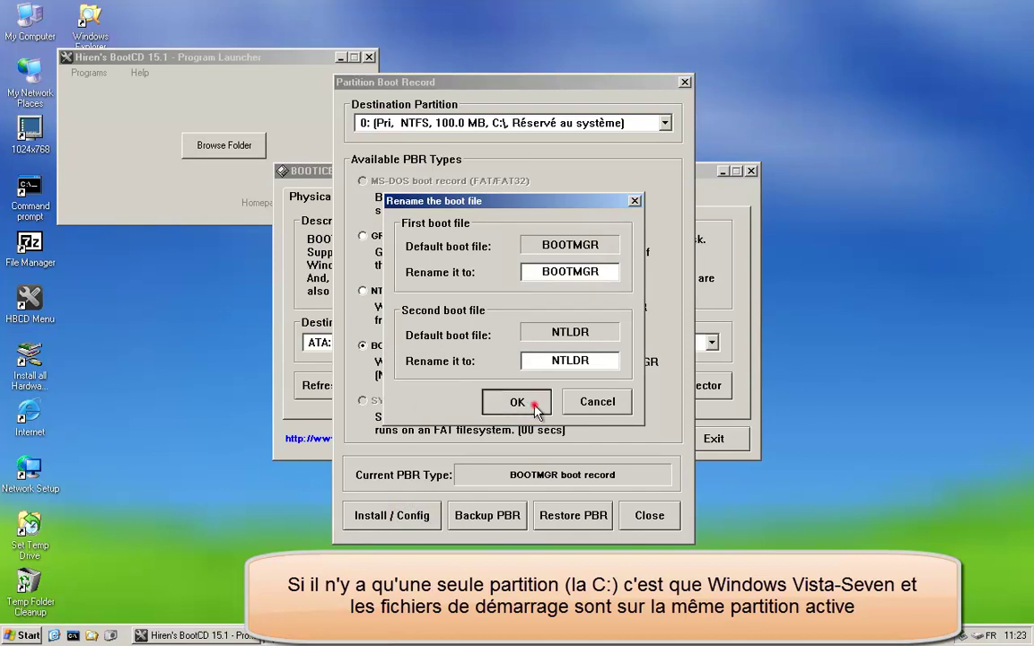
click(536, 408)
click(522, 356)
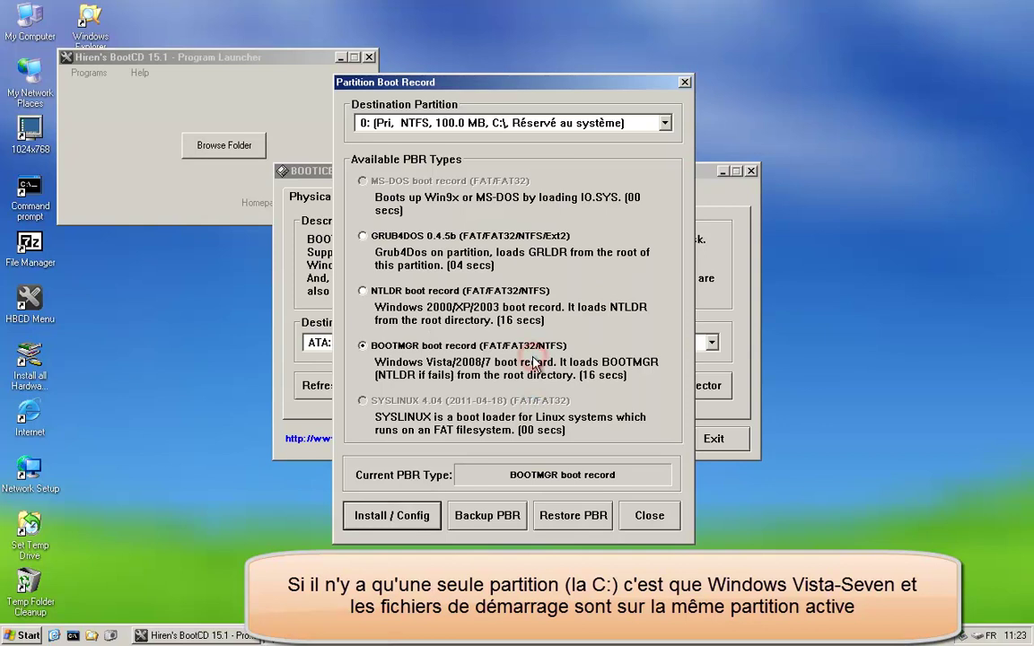
click(662, 521)
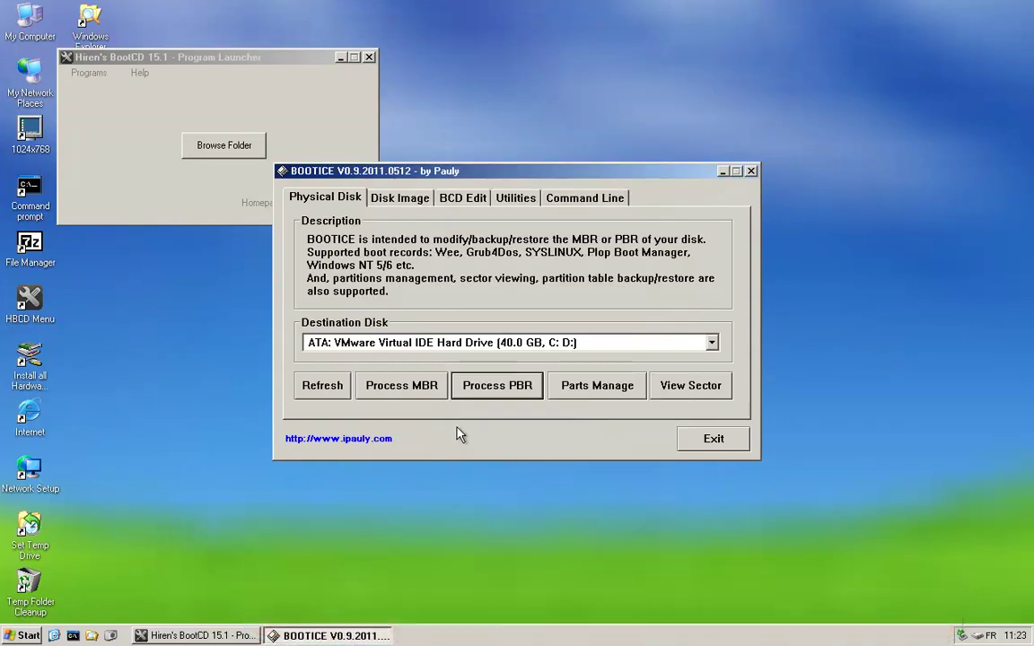
- Check in the disk's partition management which of the C: and D: partitions is active, widening the label column to read it
key(shift+Tab)
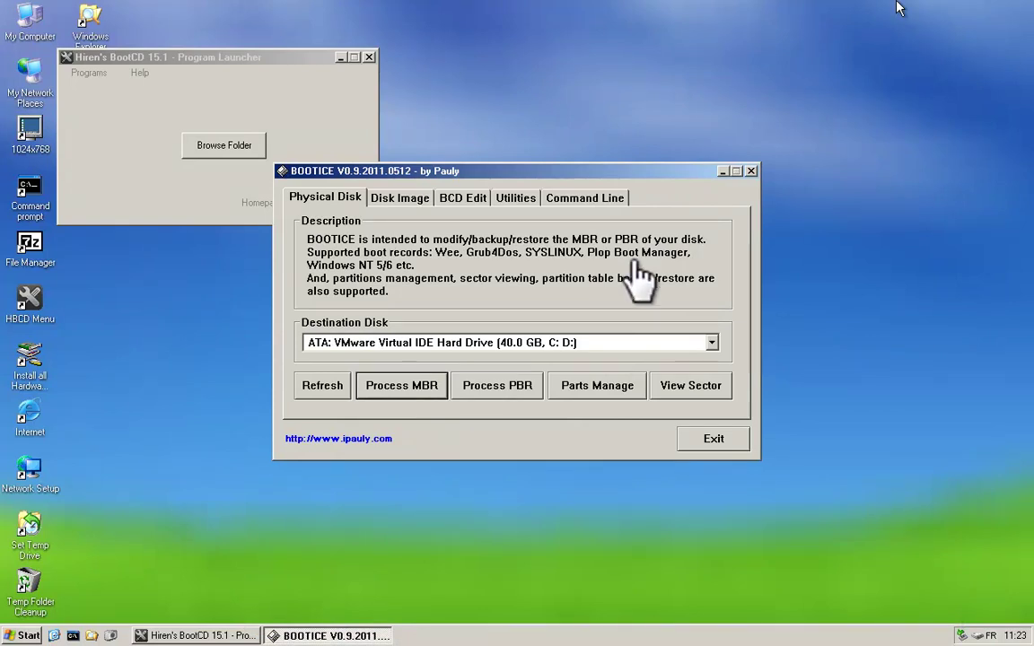
click(569, 302)
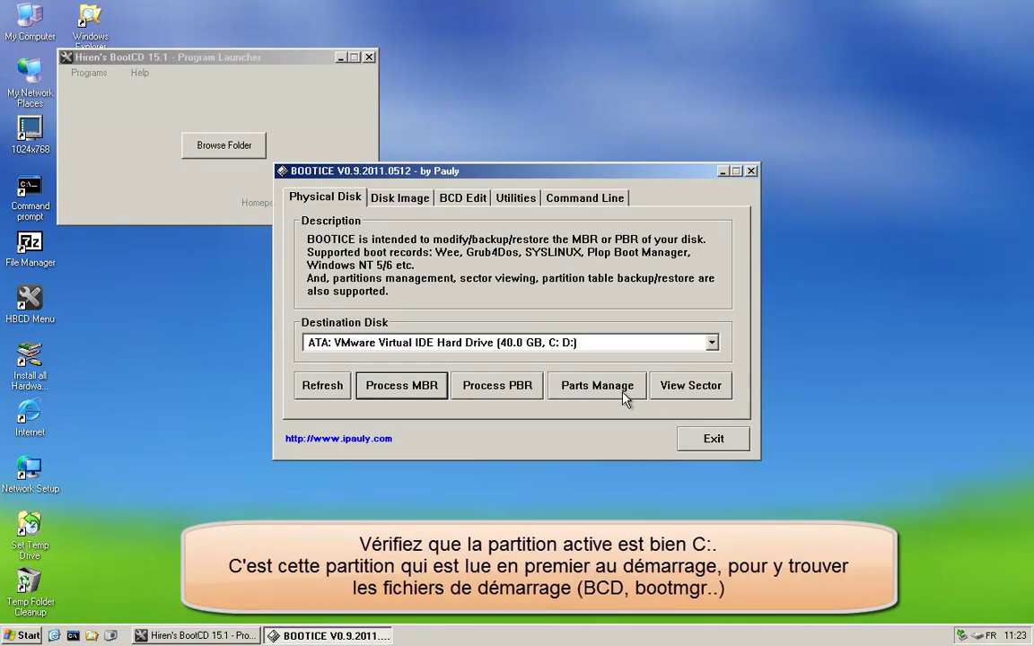
click(626, 397)
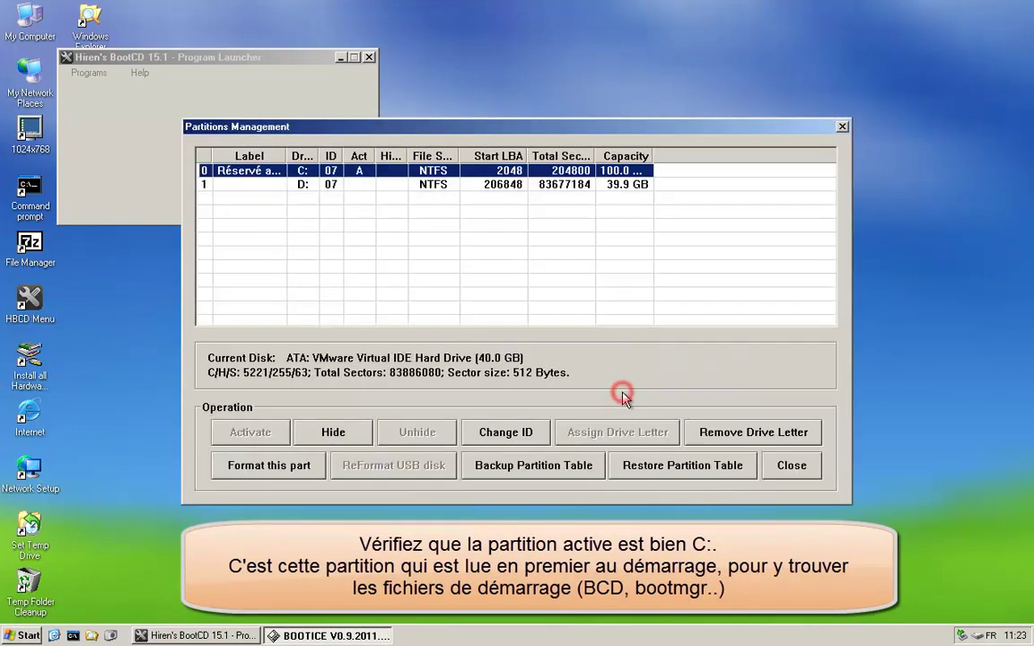
drag(286, 148, 397, 148)
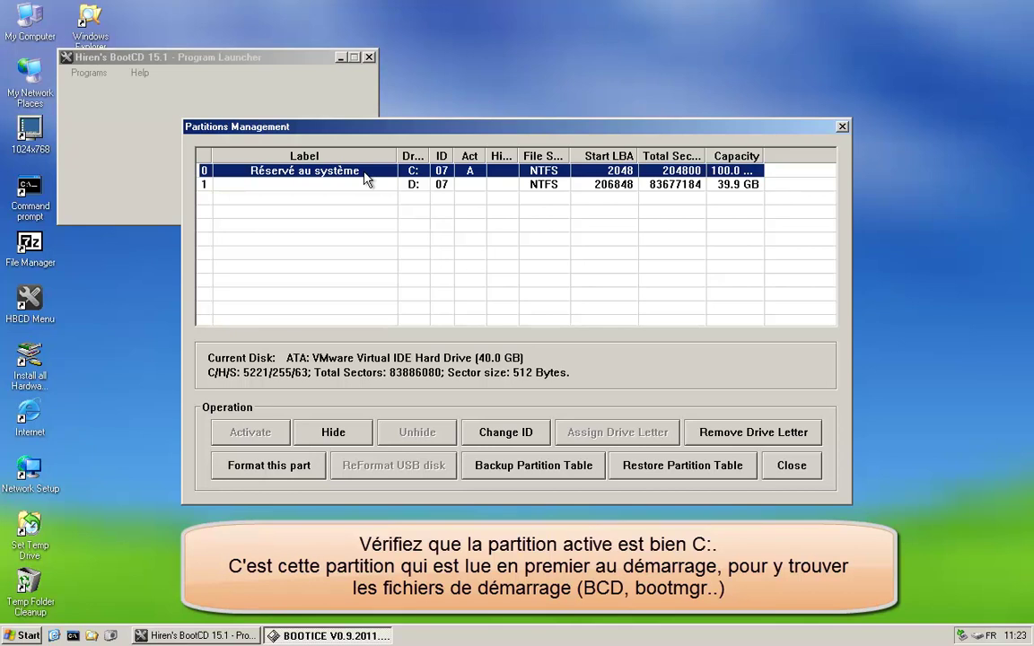
click(318, 178)
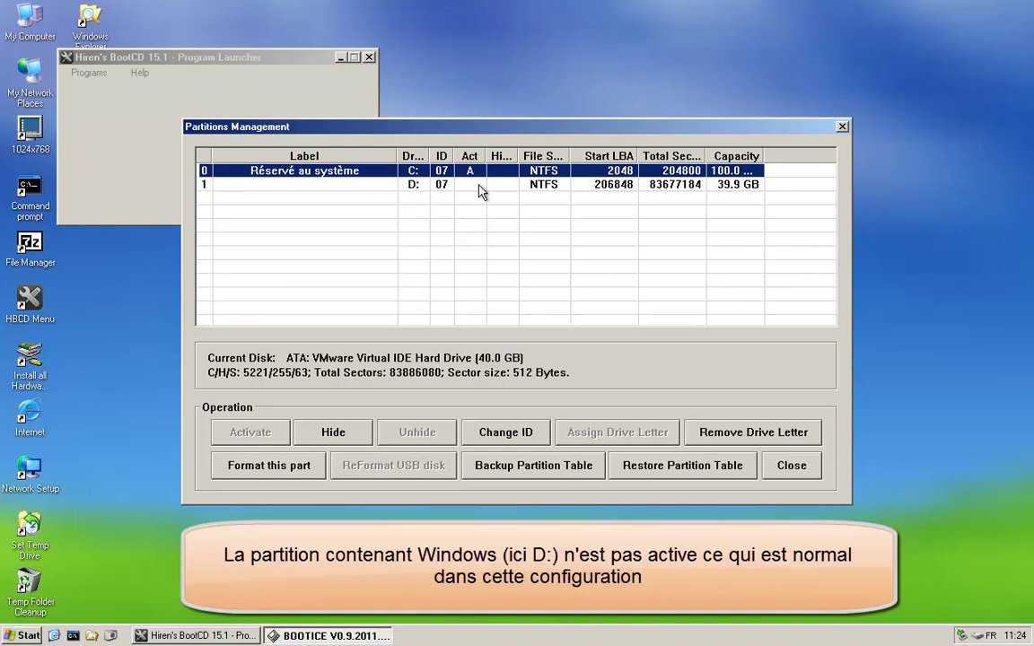
click(479, 186)
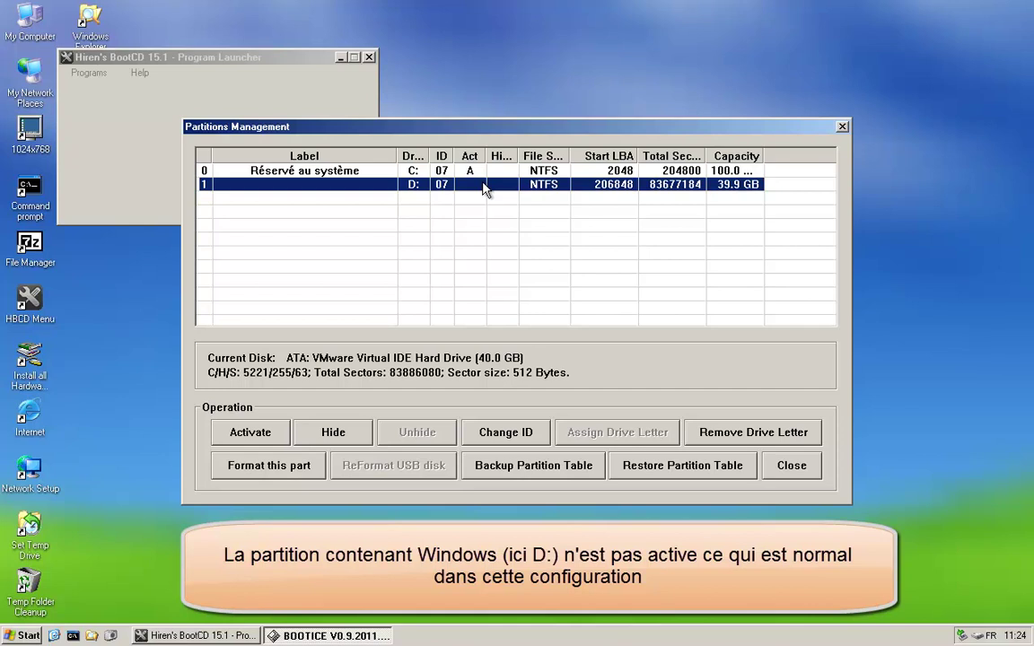
click(777, 467)
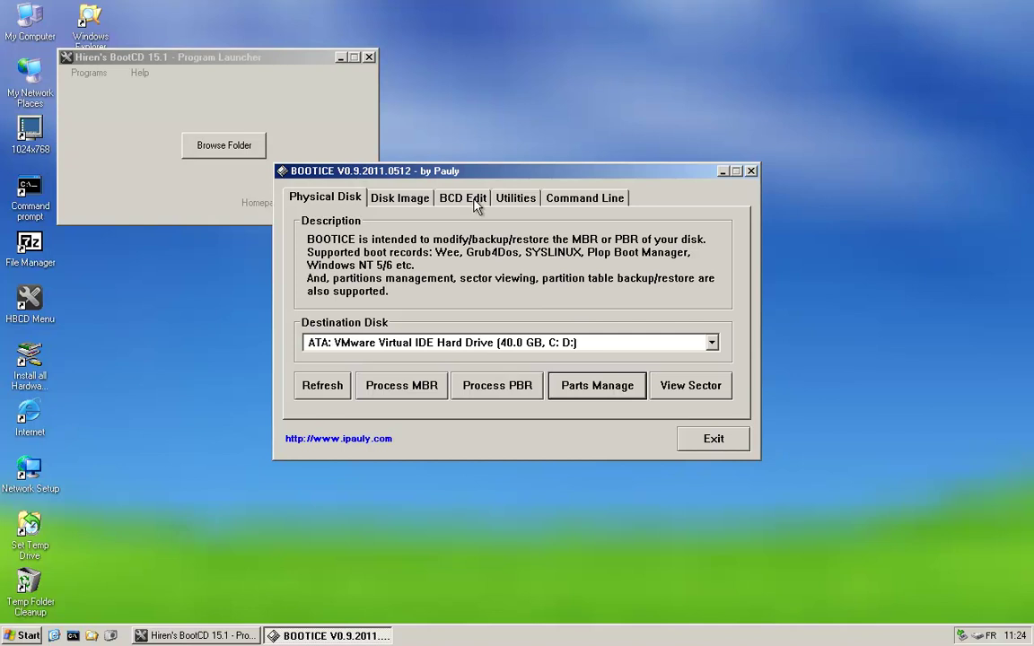
- Load the existing BCD file C:\Boot\BCD from the system-reserved partition and open it for viewing and editing
click(475, 199)
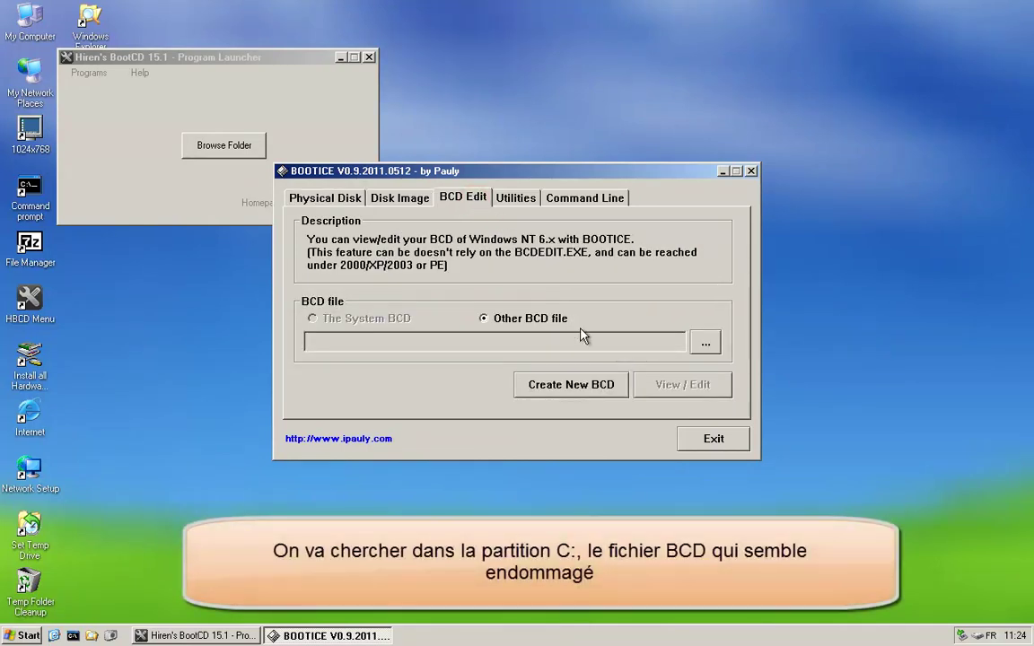
click(709, 348)
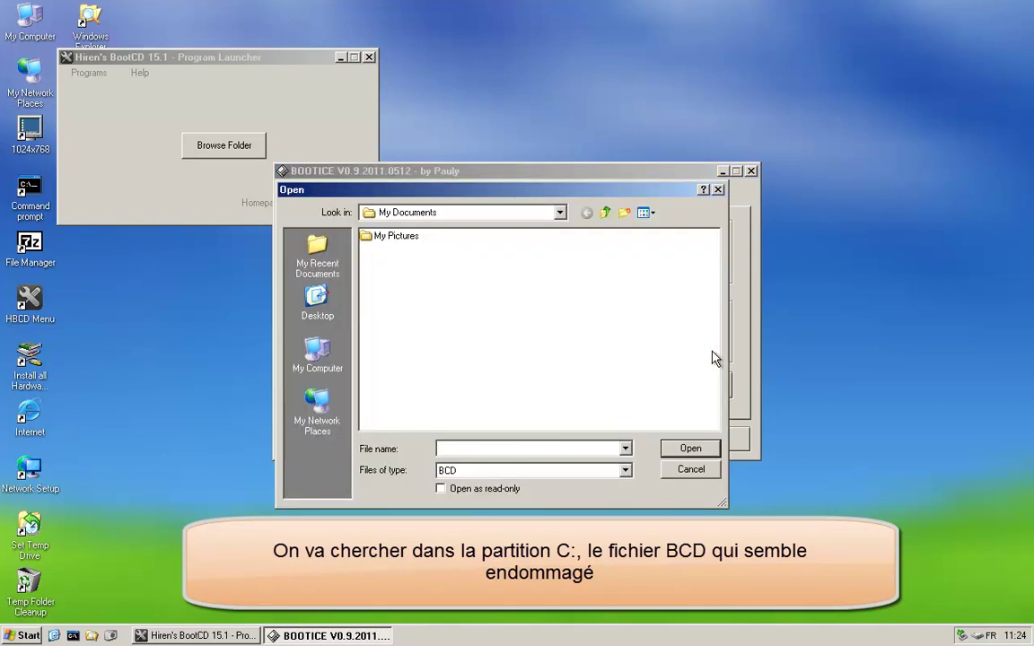
click(325, 367)
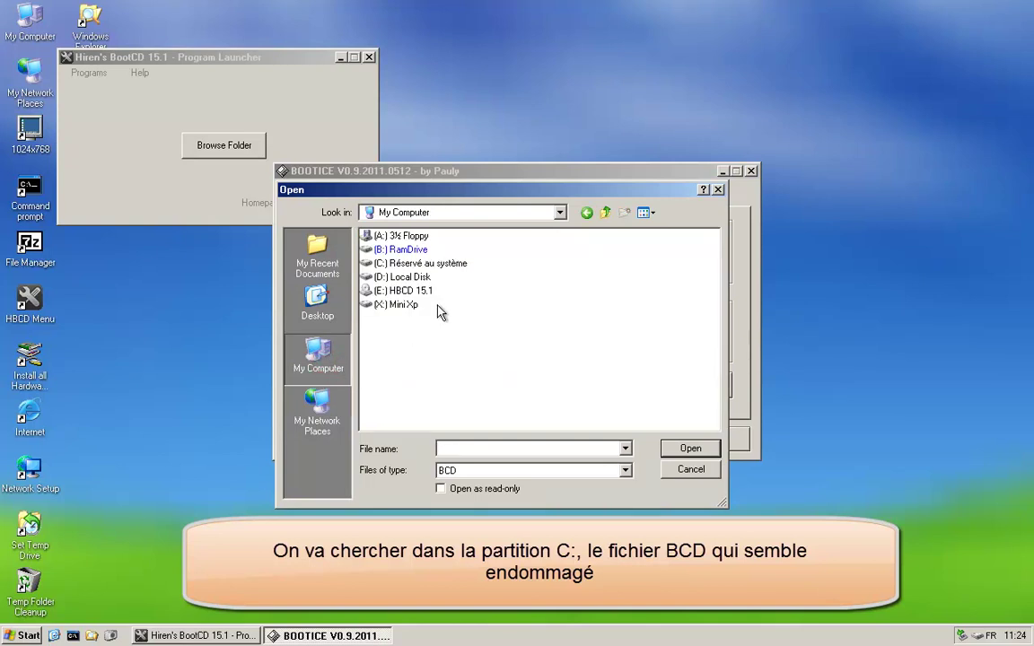
click(458, 267)
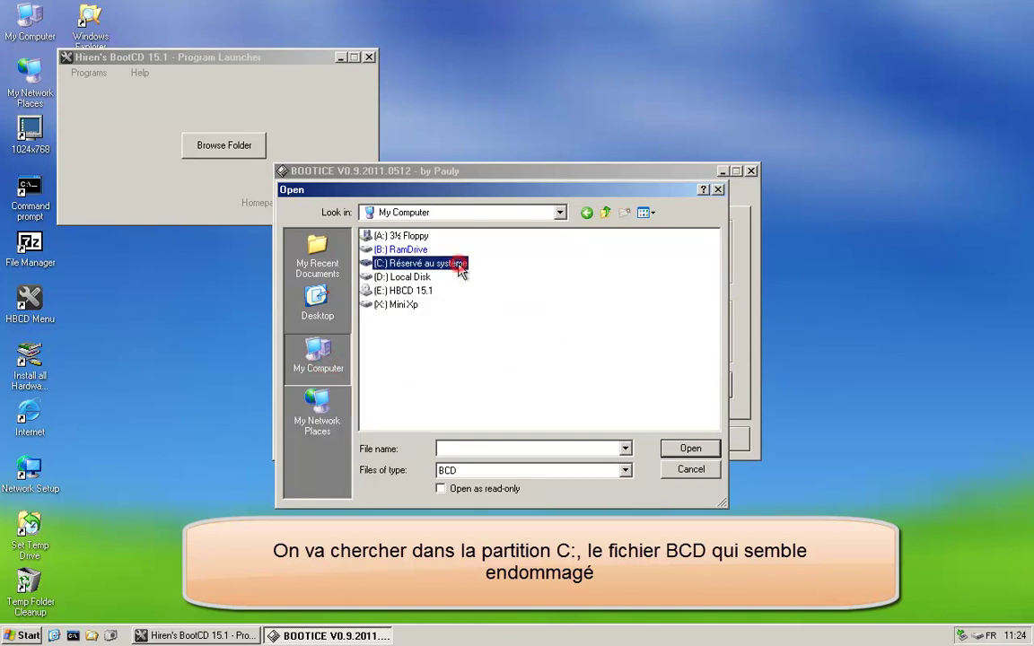
double_click(458, 266)
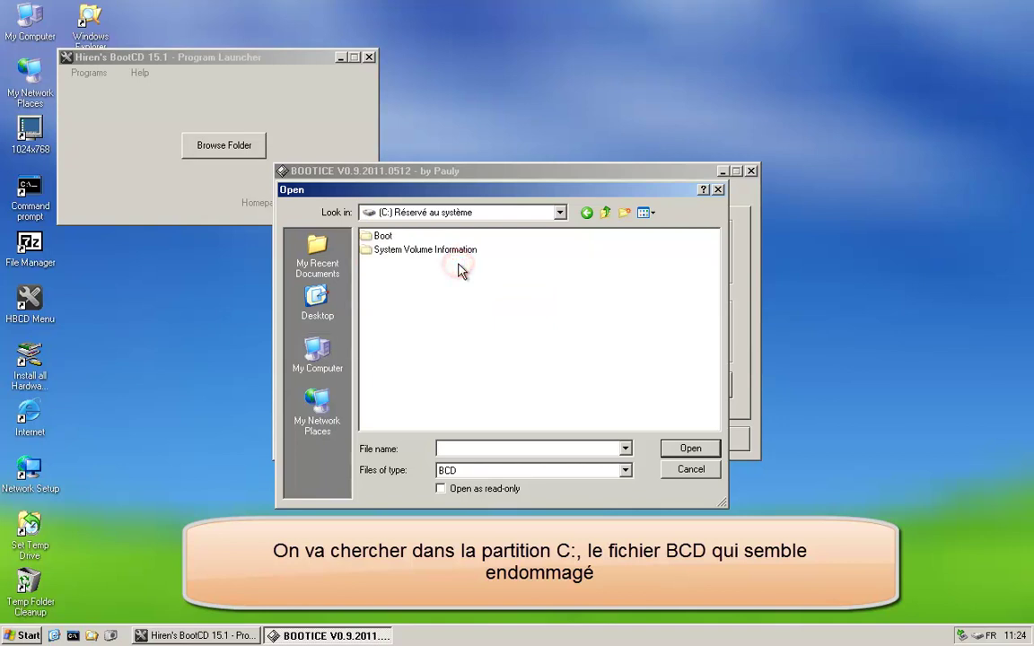
double_click(384, 236)
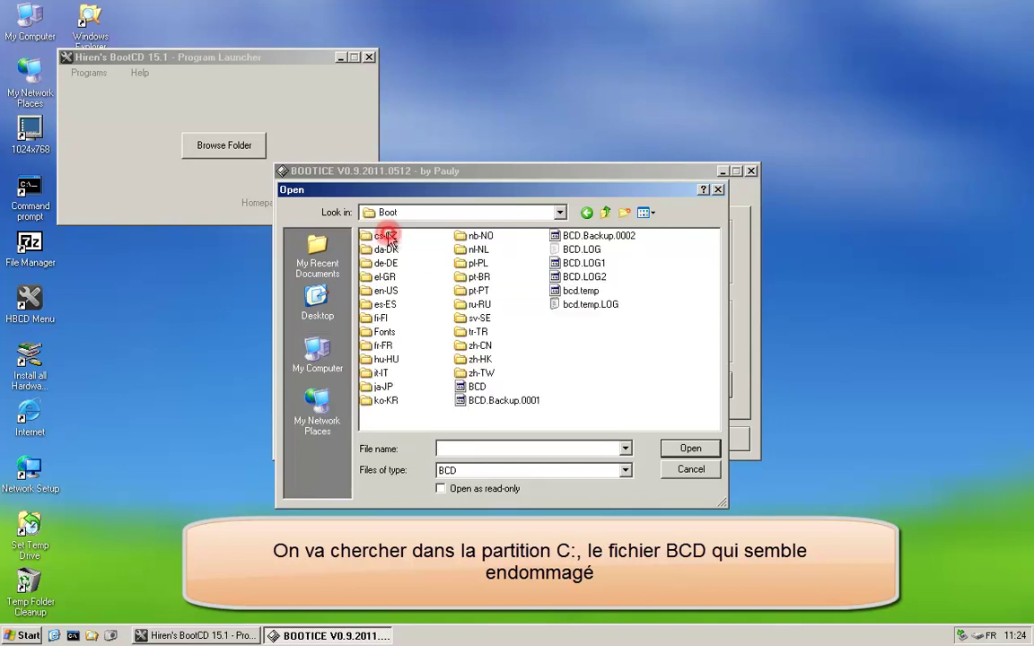
double_click(485, 389)
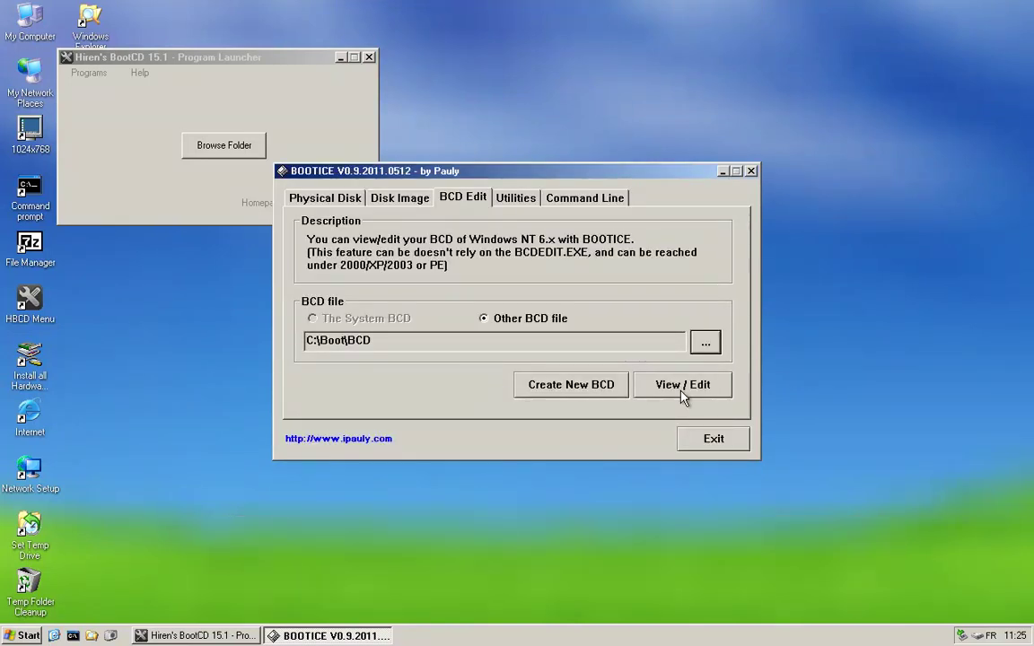
click(680, 391)
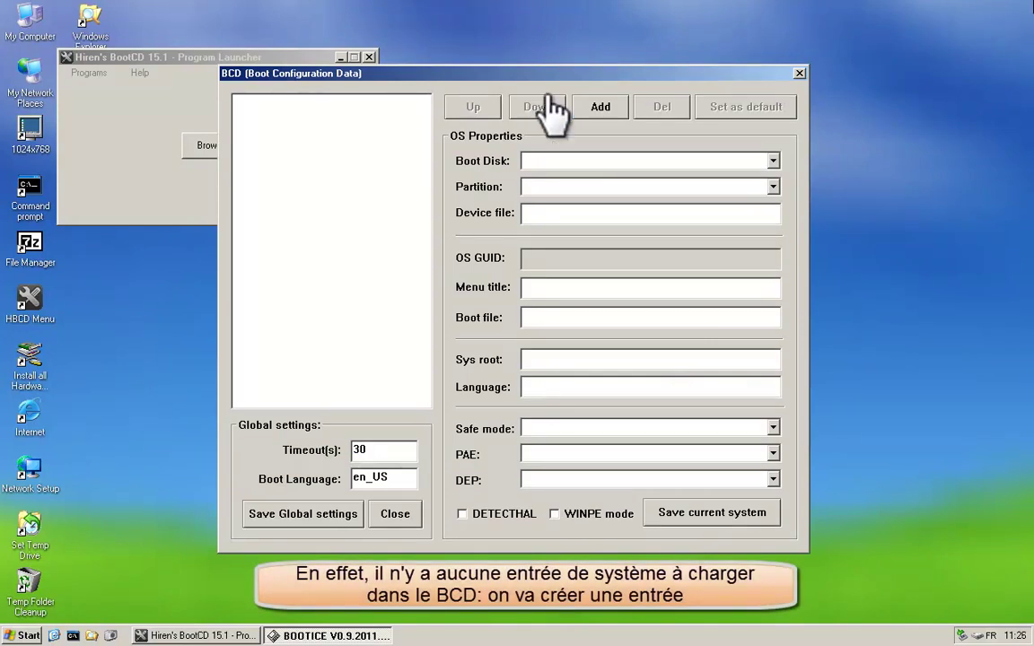
- Add a Windows Vista/7/2008 boot entry to the empty BCD list
click(275, 259)
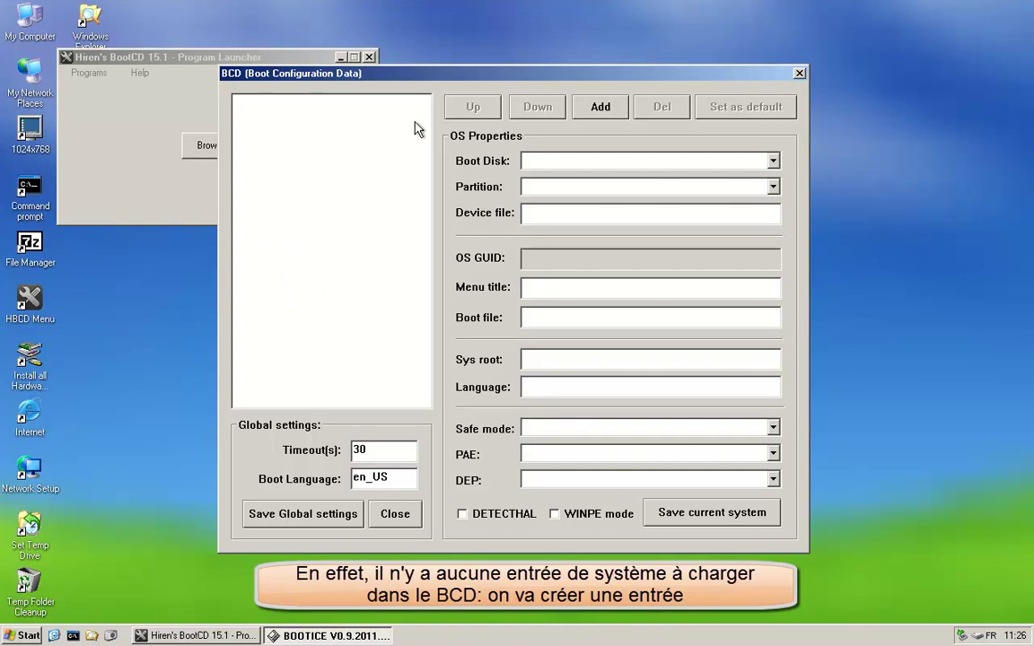
click(604, 111)
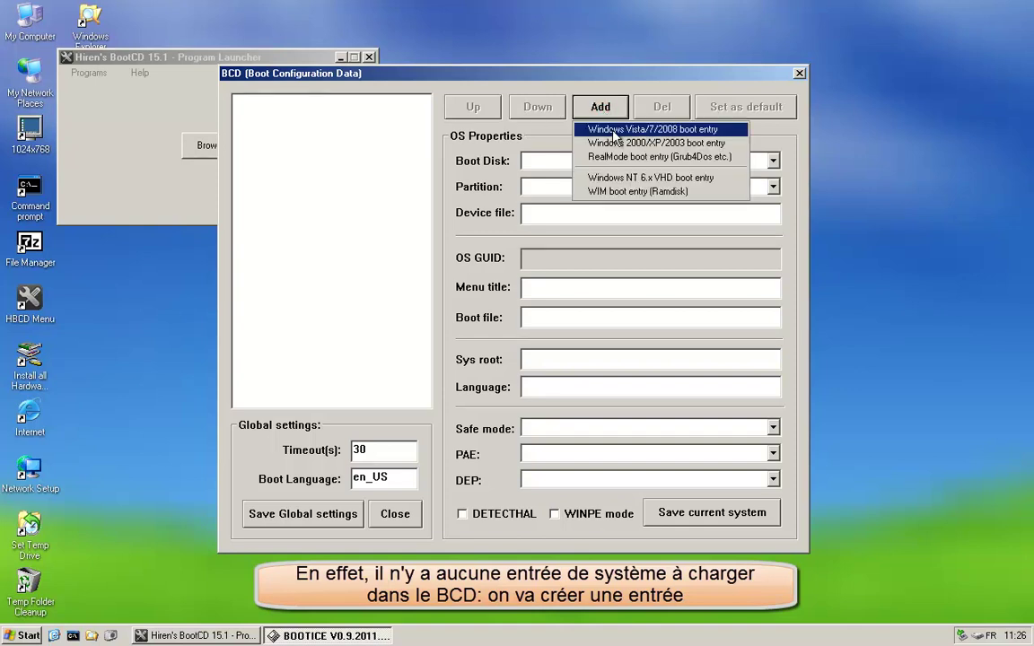
click(691, 132)
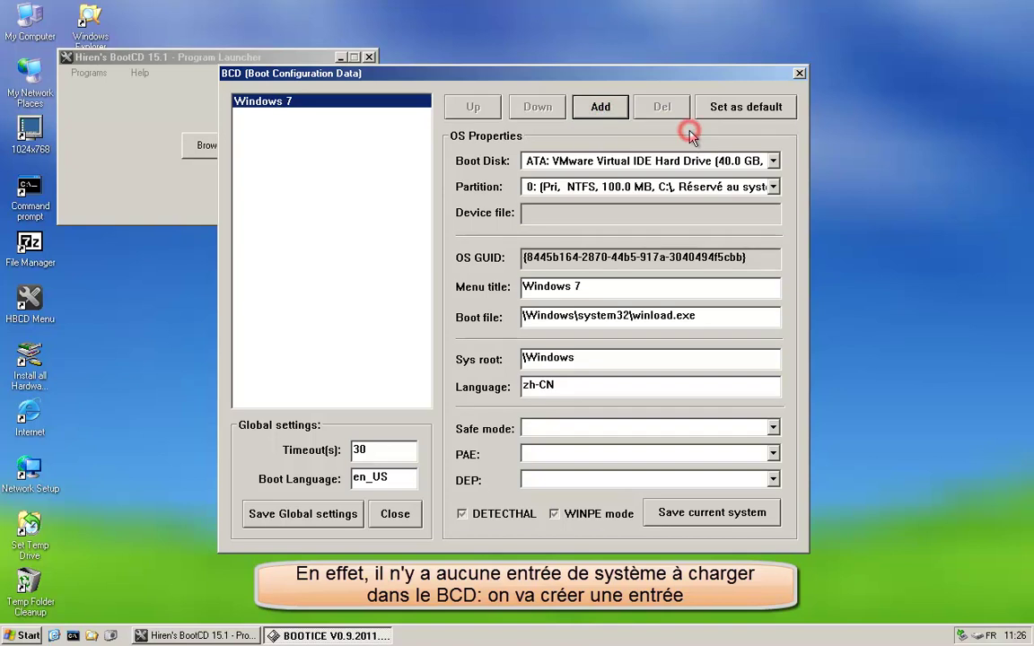
- Point the Windows 7 entry to the VMware Virtual IDE Hard Drive and its 39.9 GB D: partition
click(775, 165)
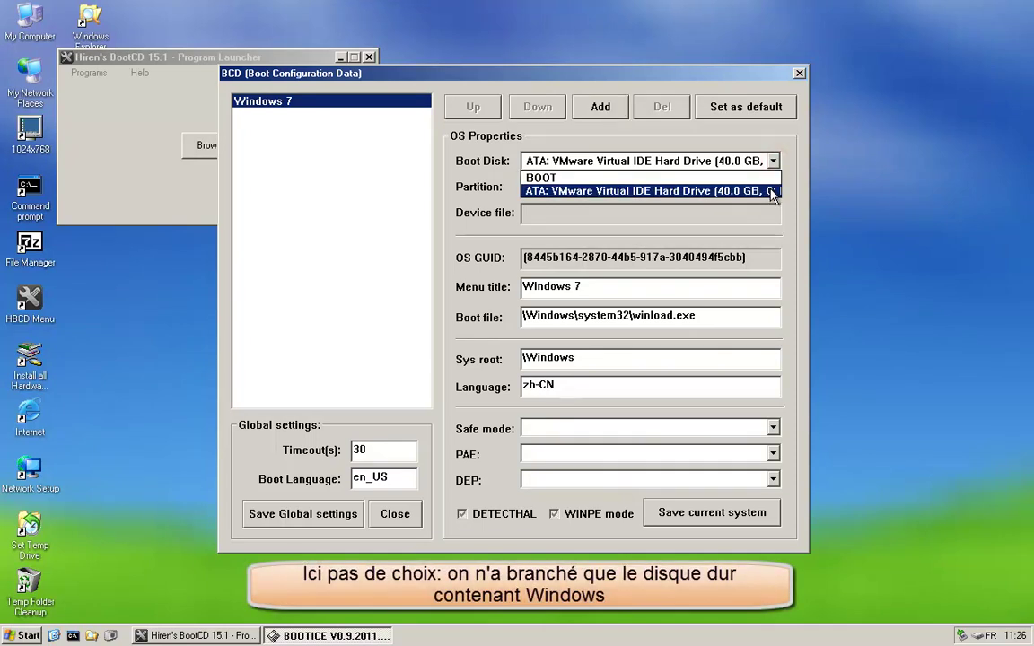
click(770, 191)
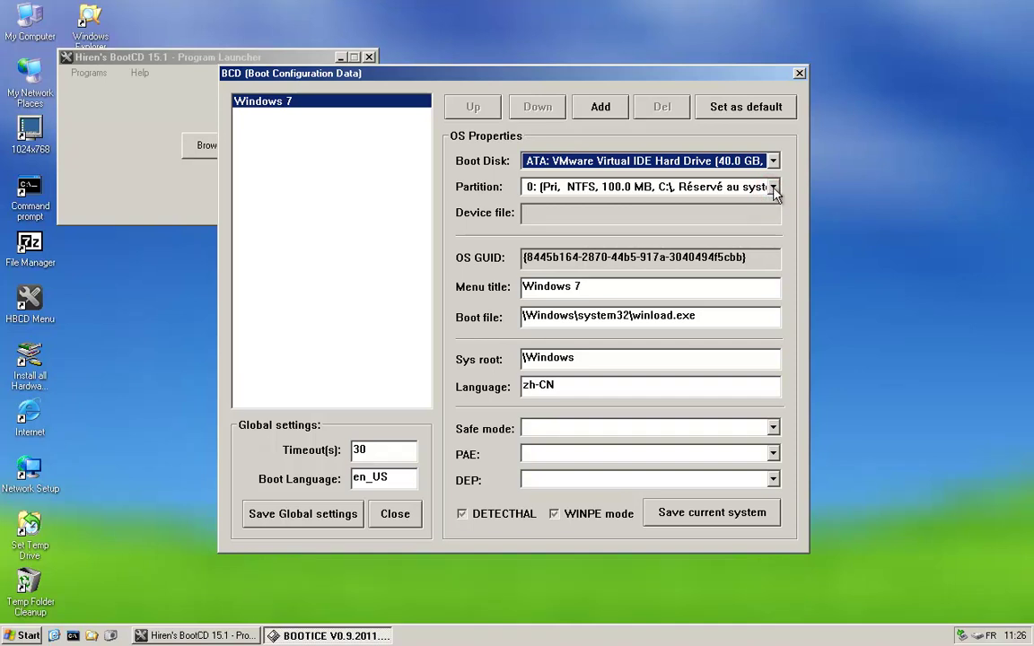
click(773, 188)
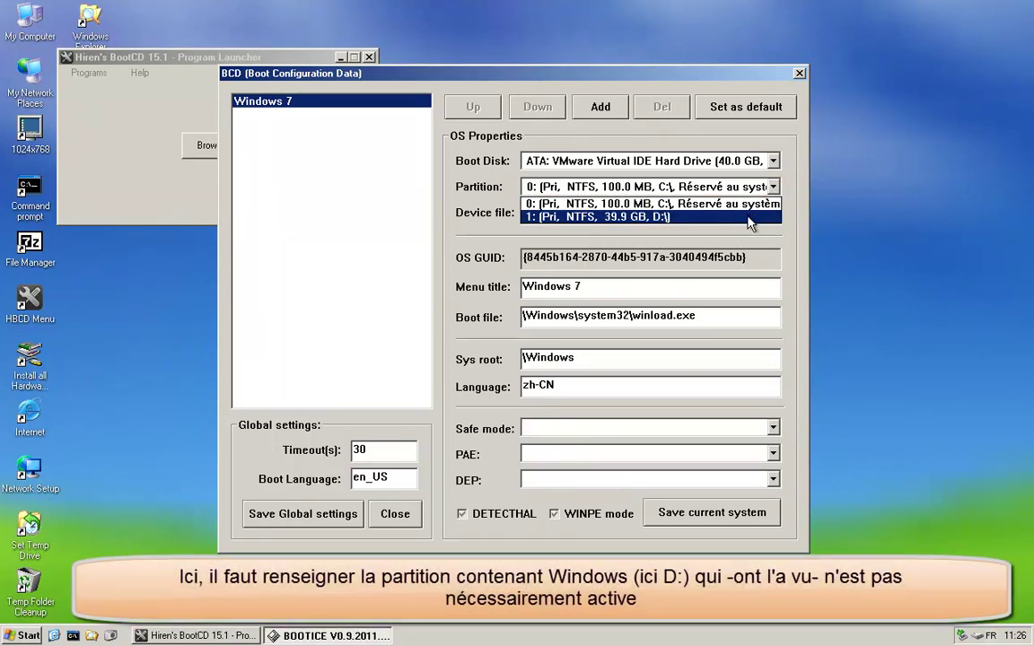
click(751, 219)
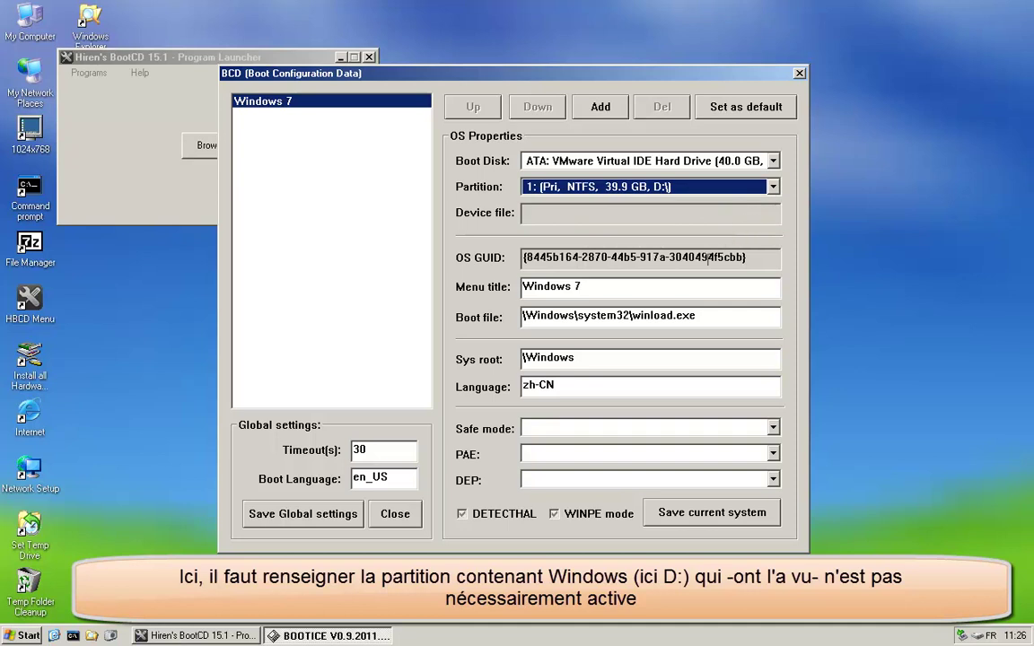
click(709, 287)
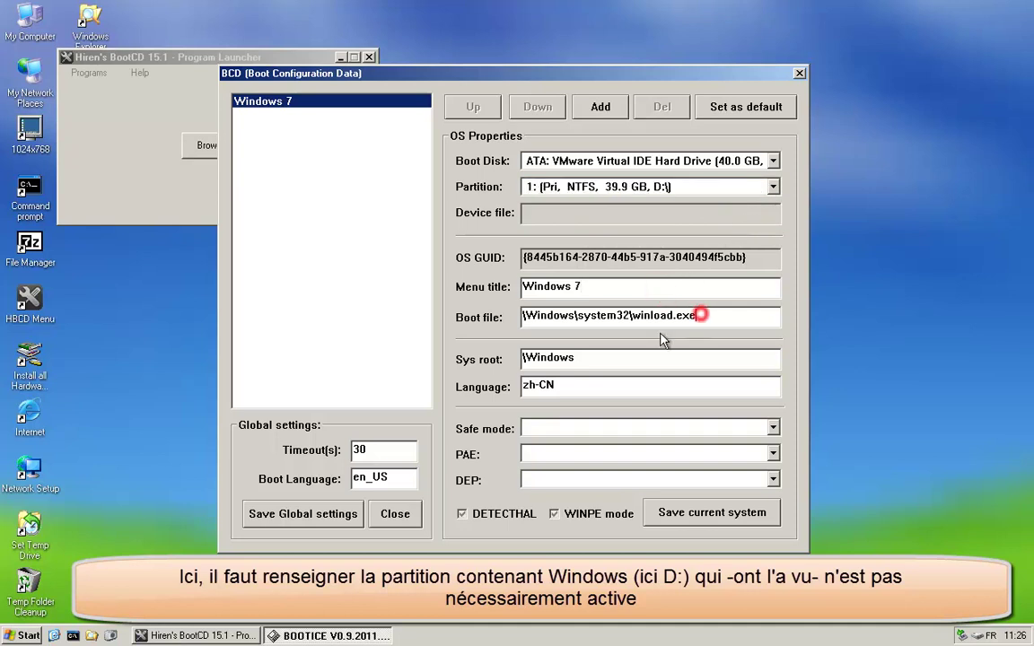
- Set the Windows 7 entry's language to fr-FR
drag(567, 388, 489, 391)
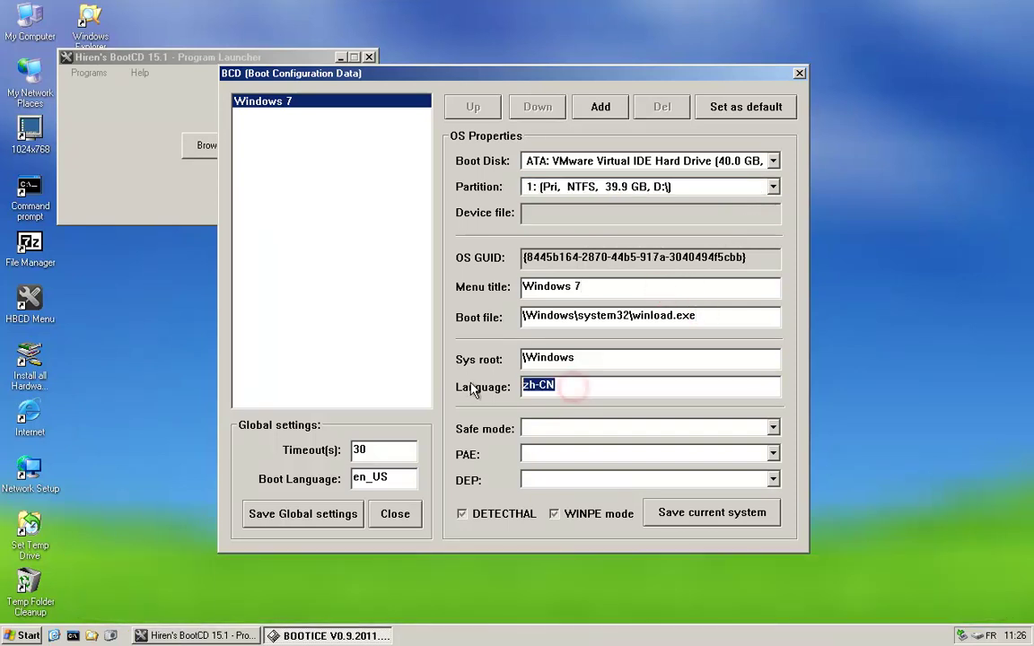
text(fr_FR)
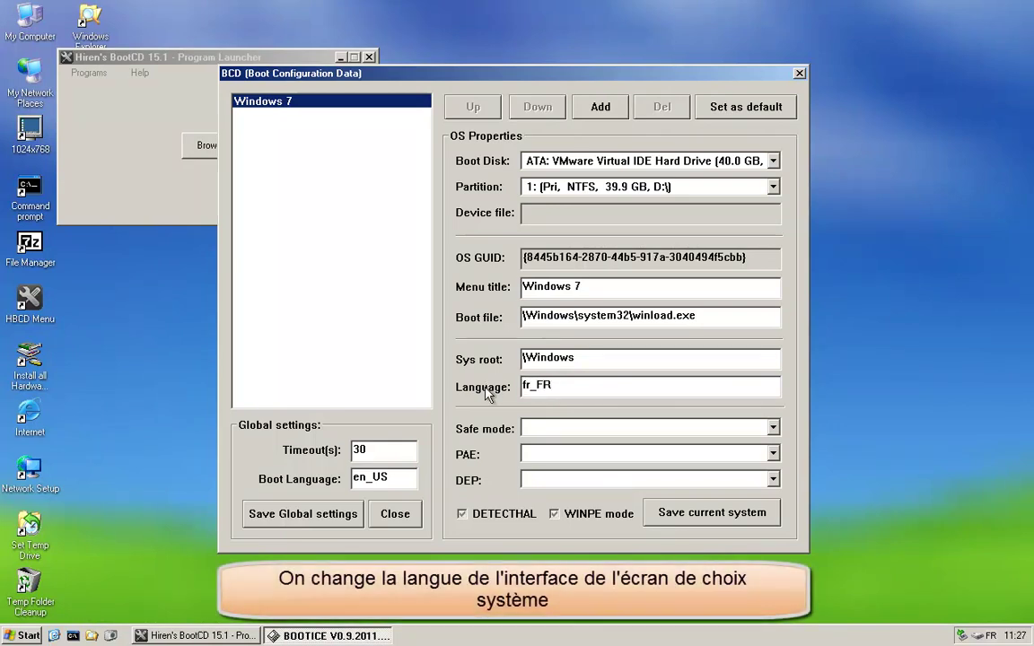
click(530, 384)
key(Delete)
text(-)
- Set the global boot language to fr-FR and save the global settings
click(395, 480)
drag(395, 480, 350, 482)
text(fr-FR)
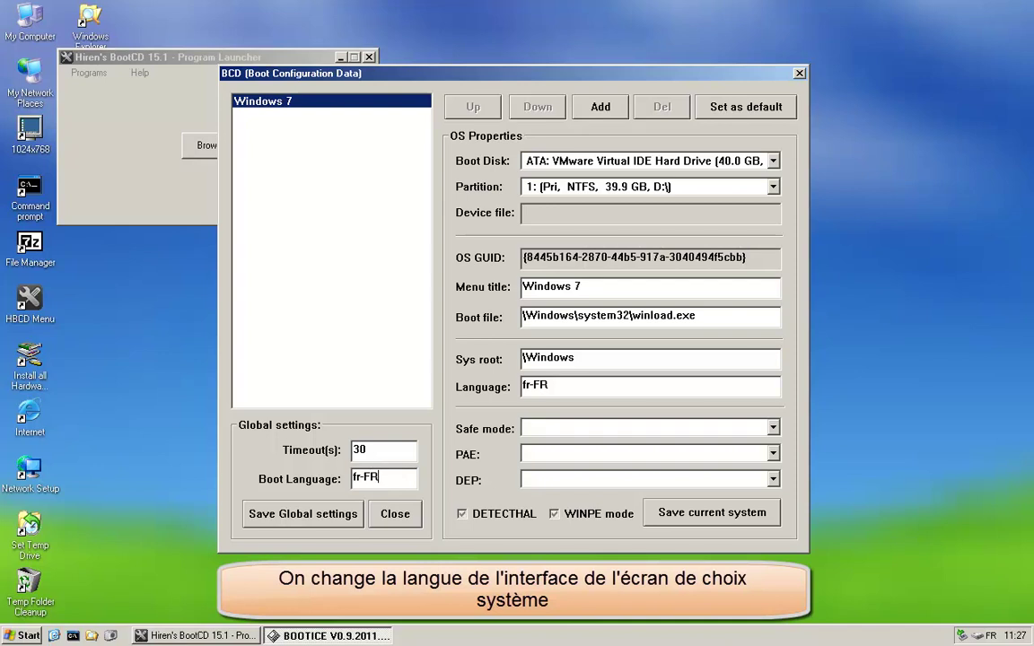
click(355, 513)
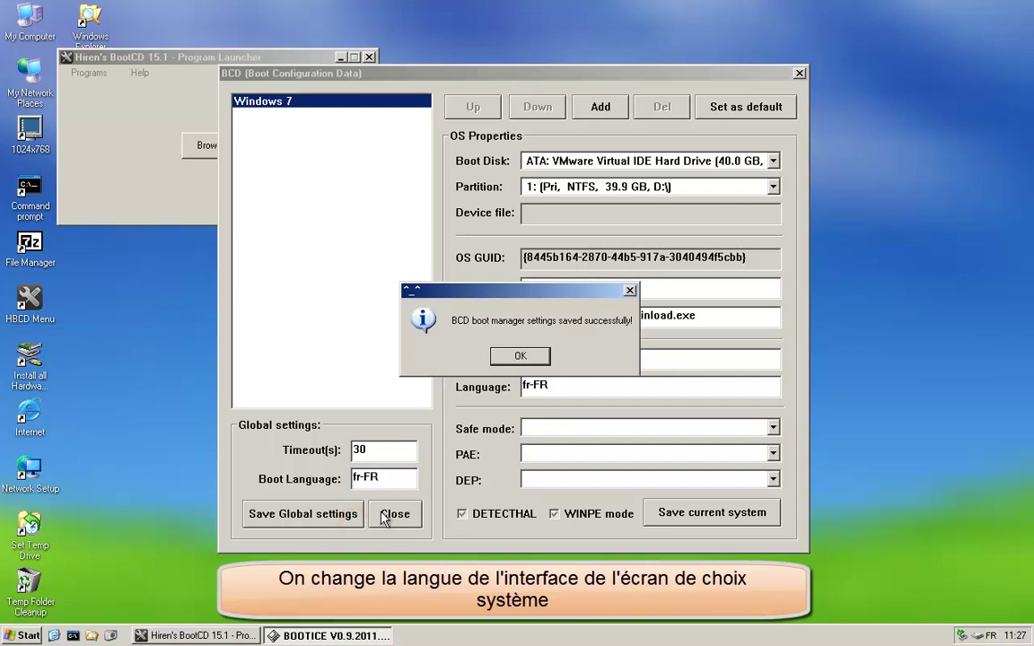
click(520, 356)
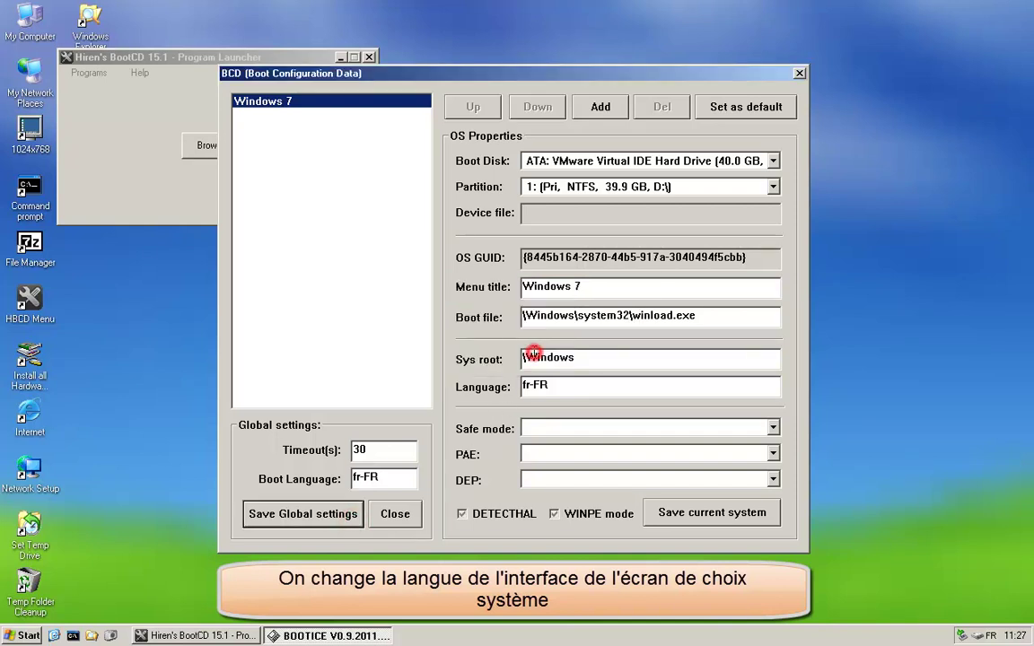
- Save the current system settings of the Windows 7 entry, close the BCD editor and exit BOOTICE
click(775, 519)
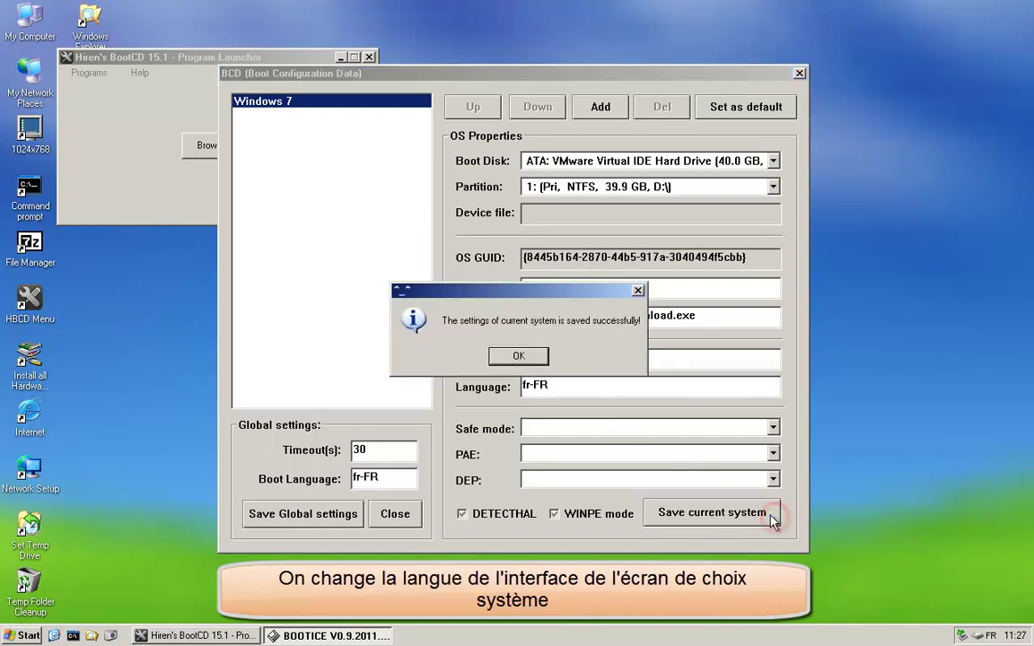
click(528, 358)
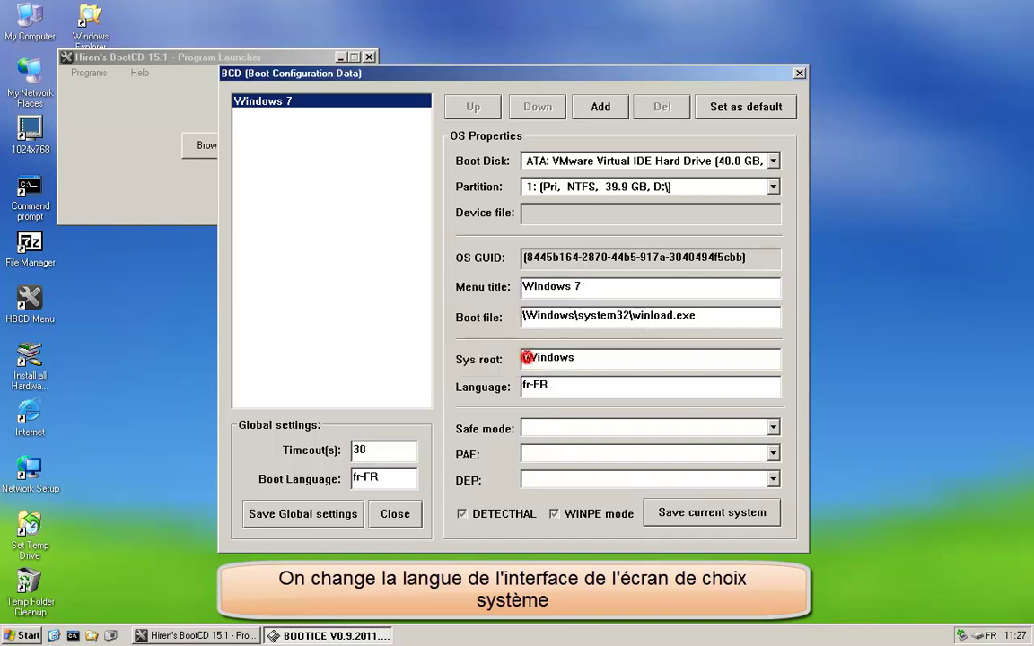
click(395, 514)
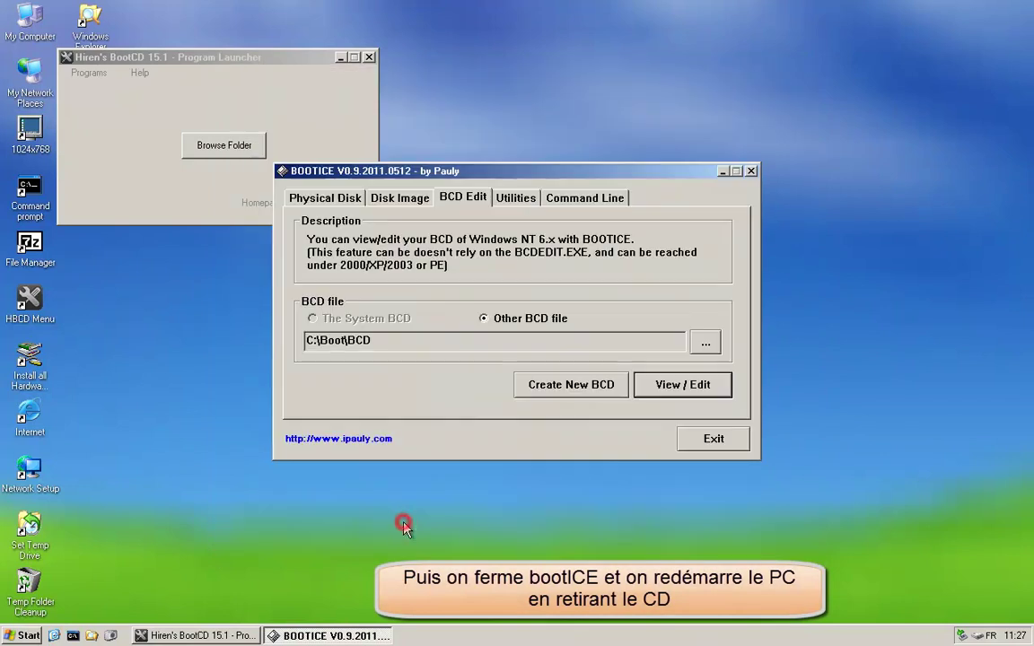
click(713, 439)
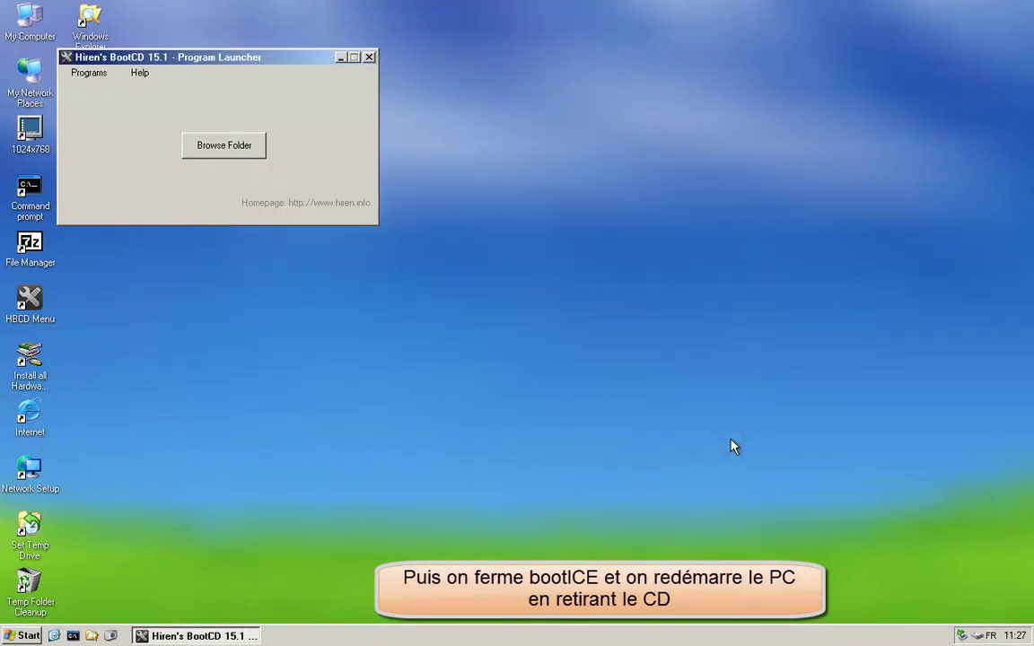
- Restart the computer and choose to start Windows normally (Démarrer Windows normalement) on the error recovery screen
click(36, 638)
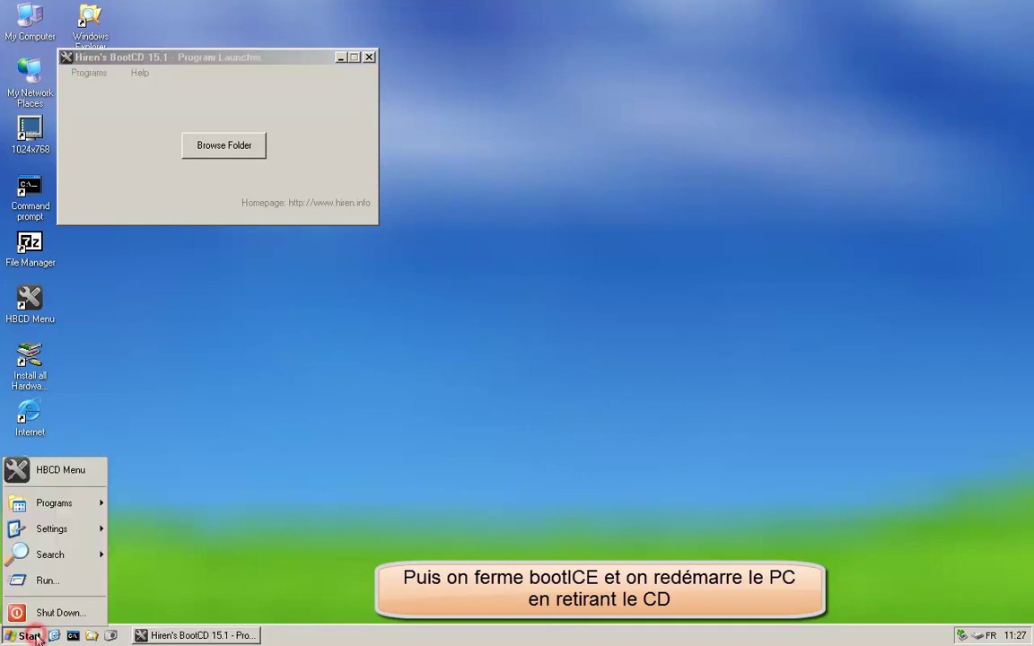
click(84, 616)
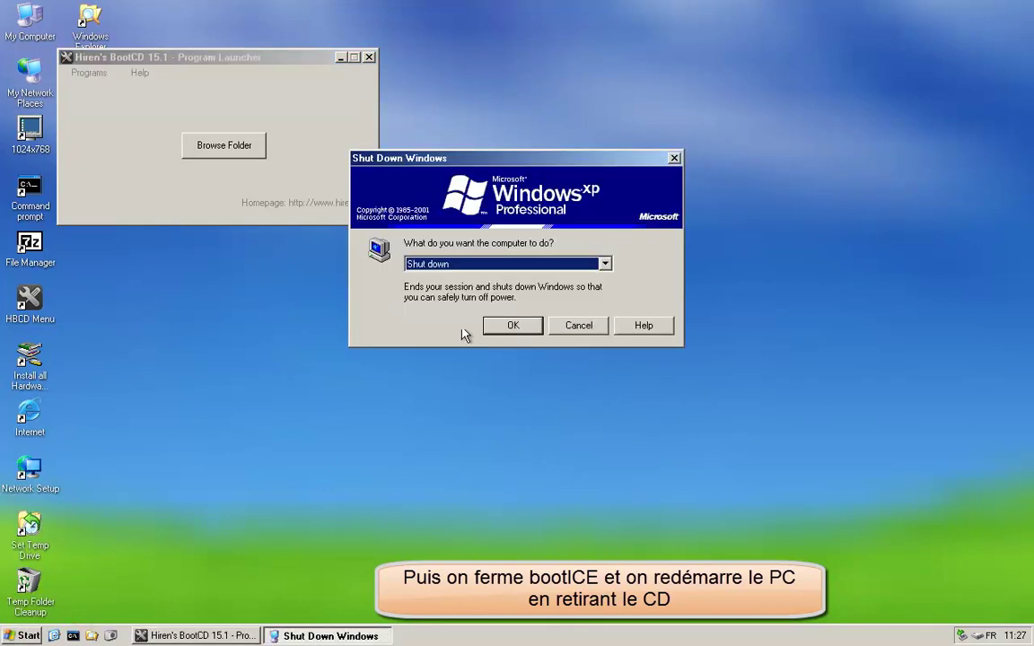
click(605, 266)
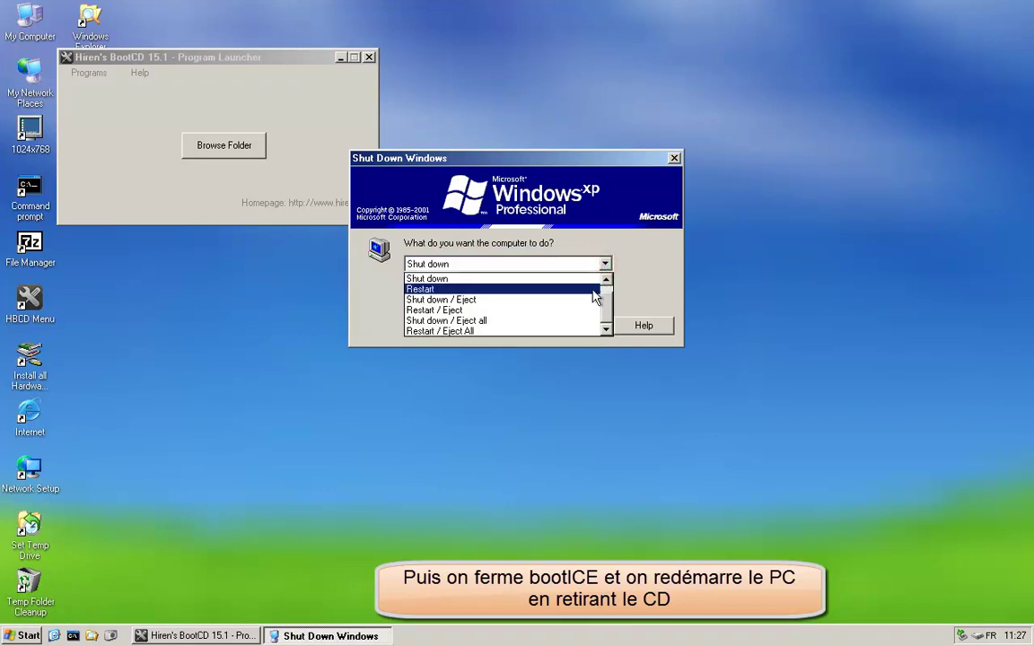
click(593, 289)
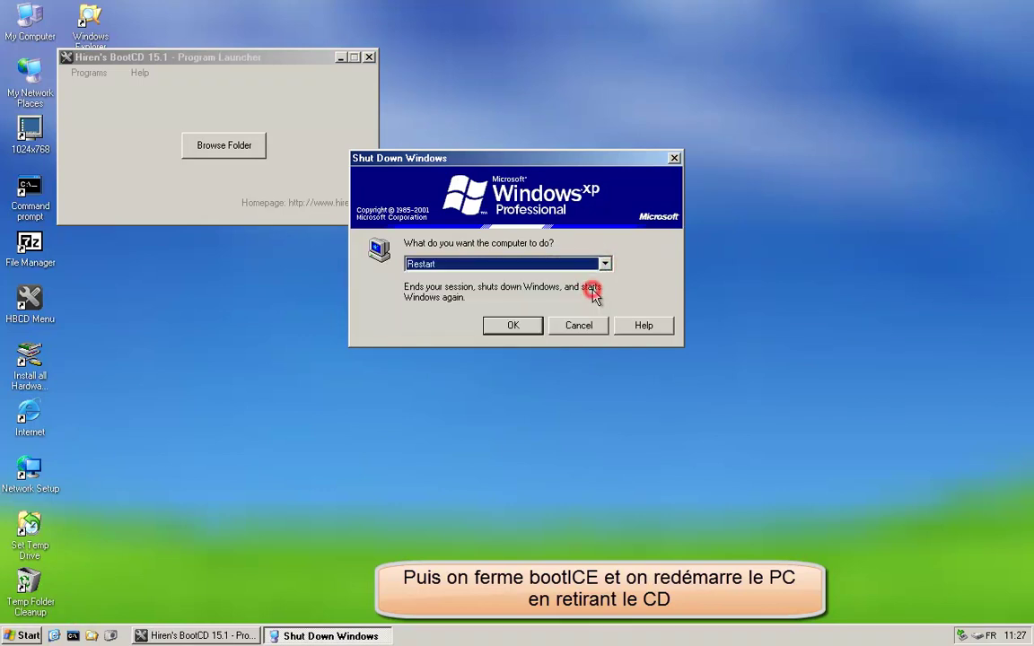
click(531, 329)
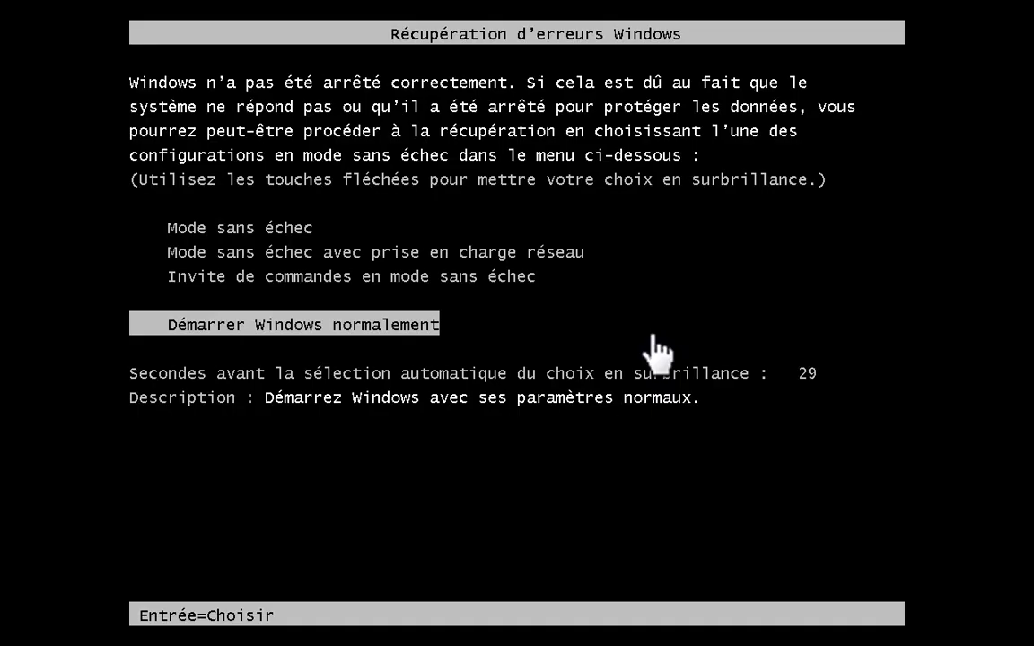
click(649, 333)
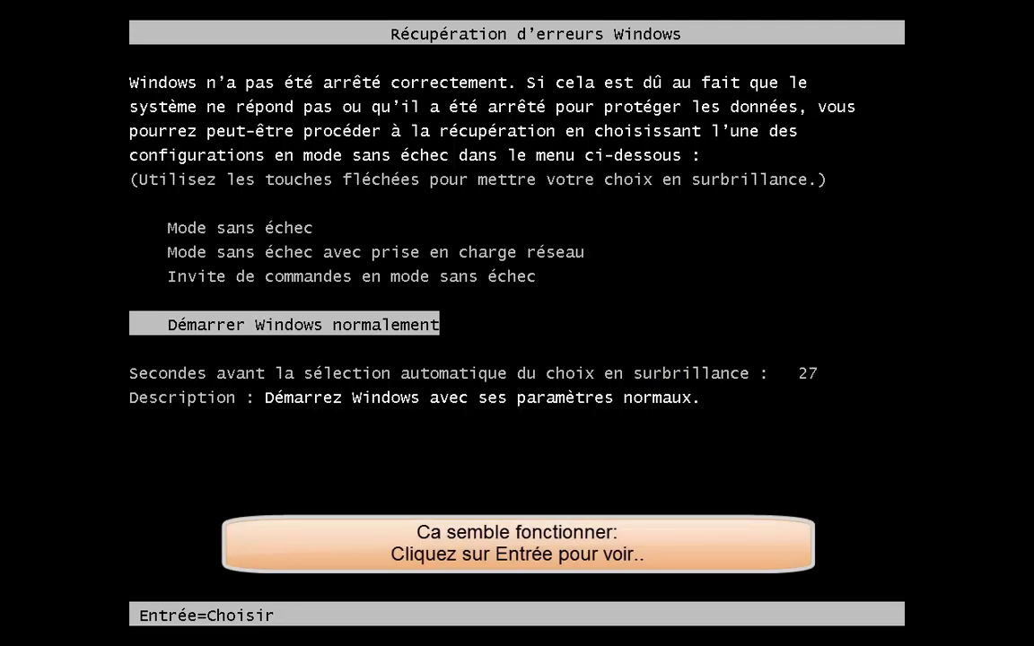
key(Return)
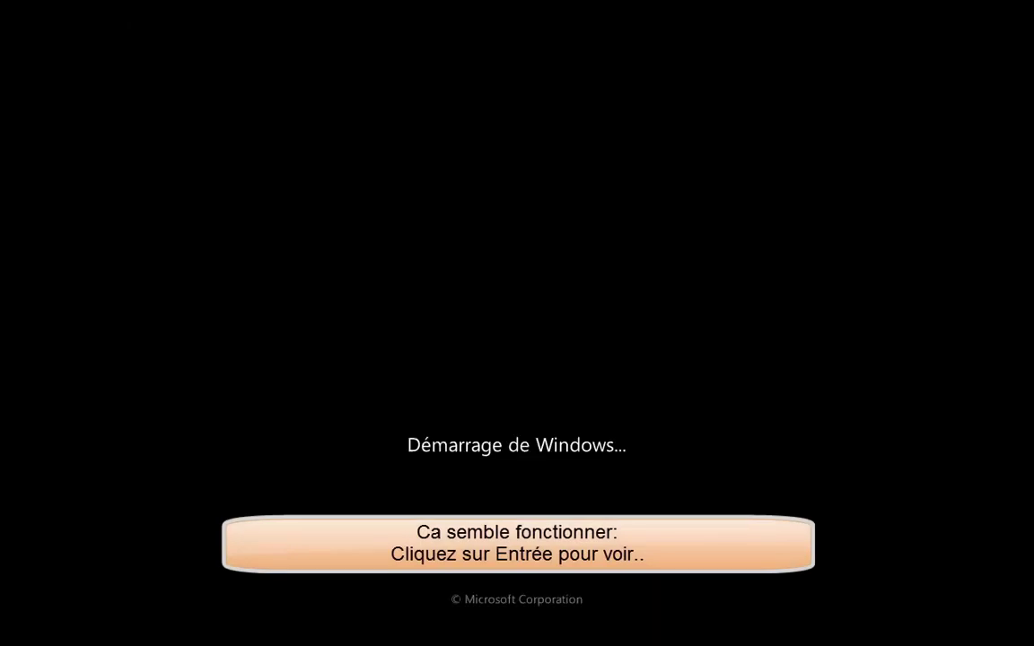